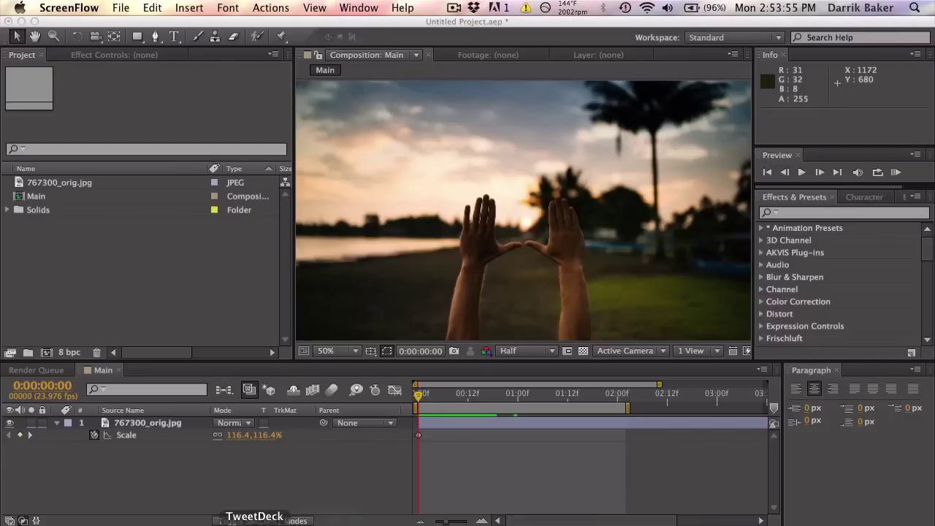
Switch to Chrome to show the paused YouTube reference video with the SAM KOLDER title.
click(220, 523)
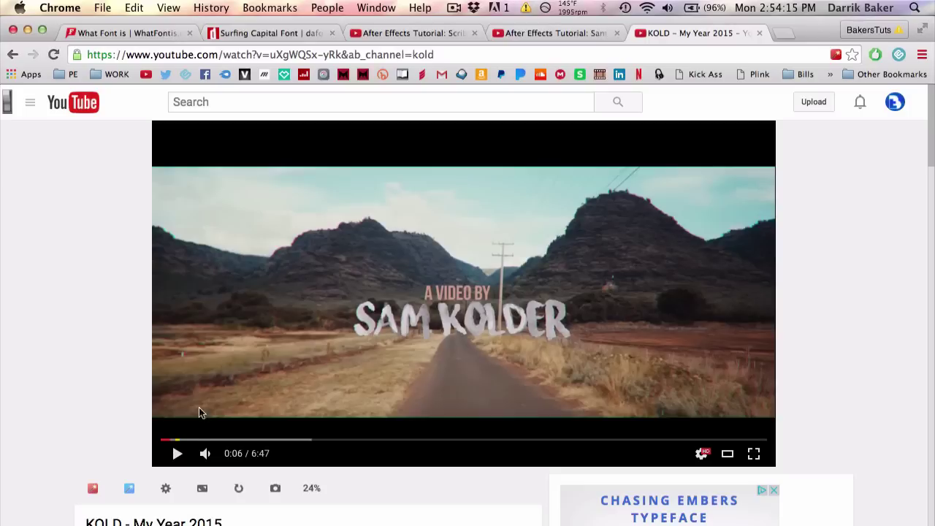
Replay the SAM KOLDER title animation near 0:06 and pause on the title frame.
click(177, 454)
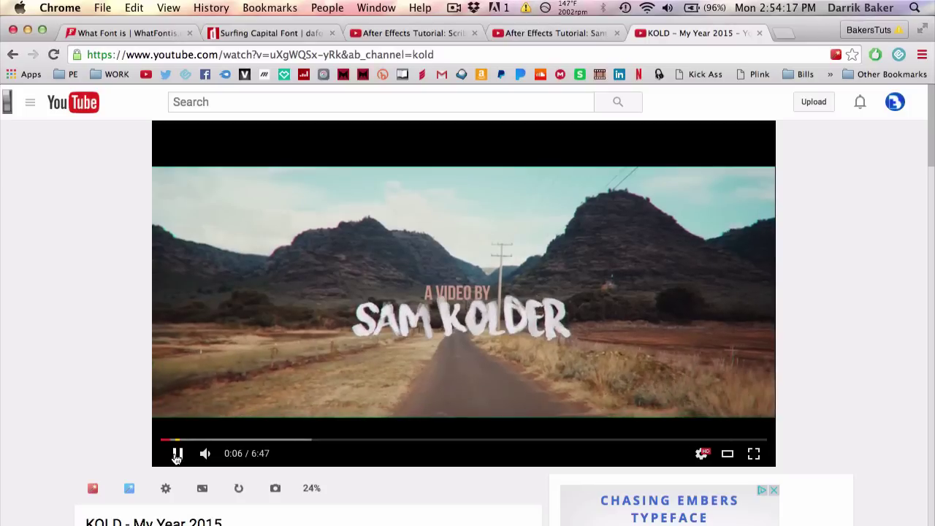
click(177, 455)
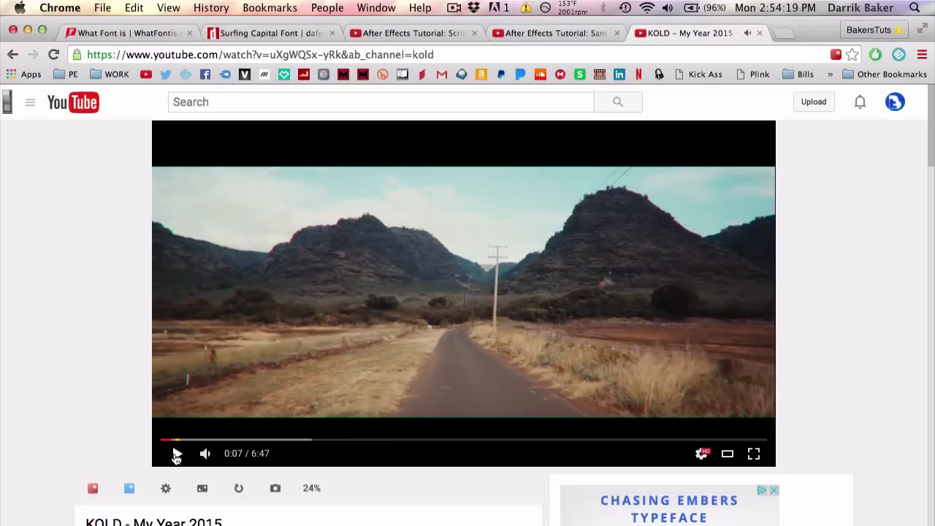
click(171, 440)
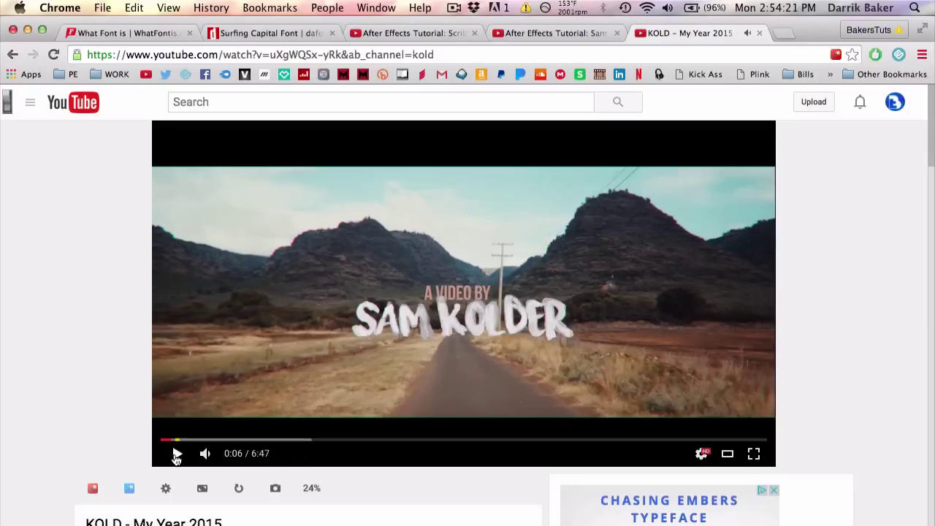
click(177, 454)
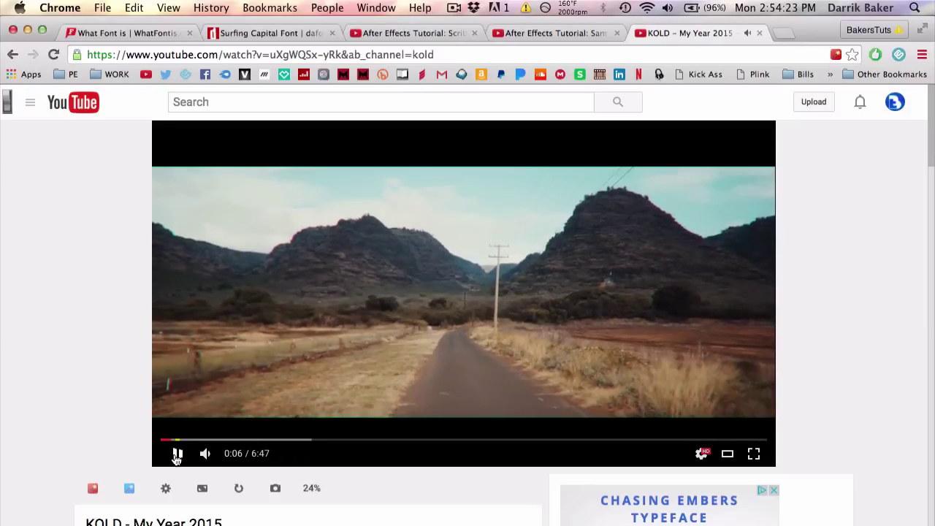
click(177, 455)
Open the Surfing Capital font page, then scroll through the WhatFontIs identification results.
click(269, 34)
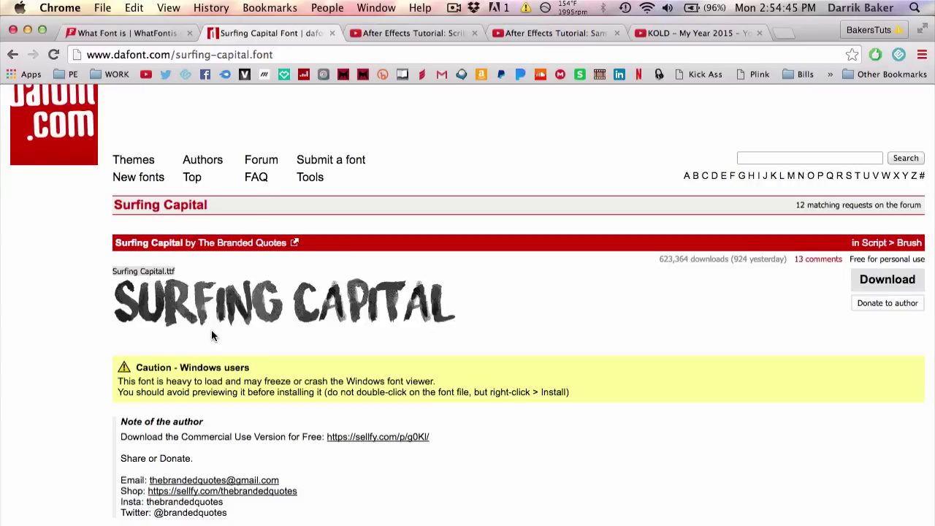
click(141, 35)
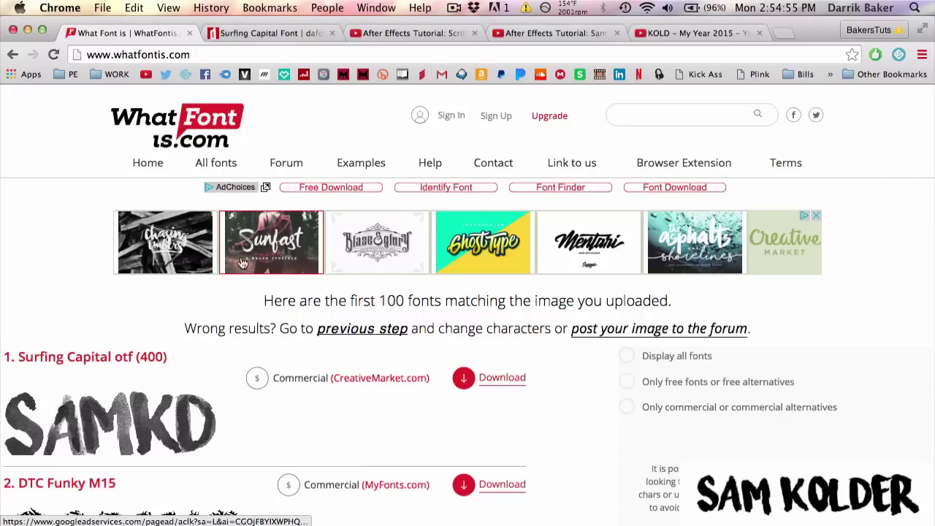
scroll(256, 267, down, 2)
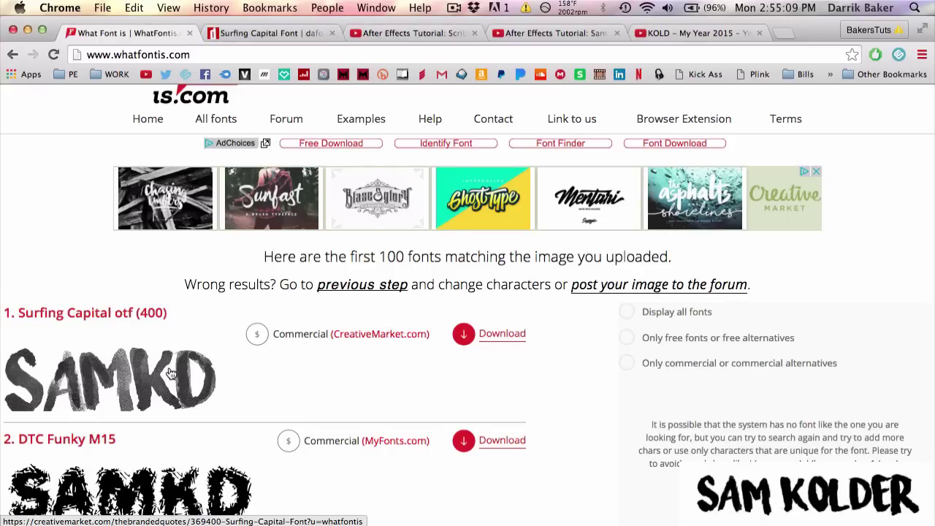
scroll(169, 374, up, 2)
scroll(219, 142, down, 3)
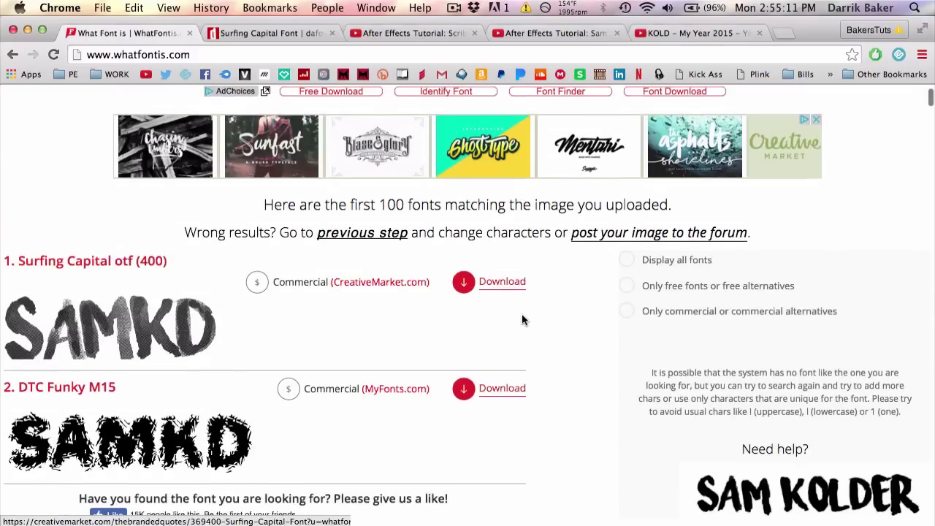
Revisit the Surfing Capital dafont page and return to After Effects.
click(281, 32)
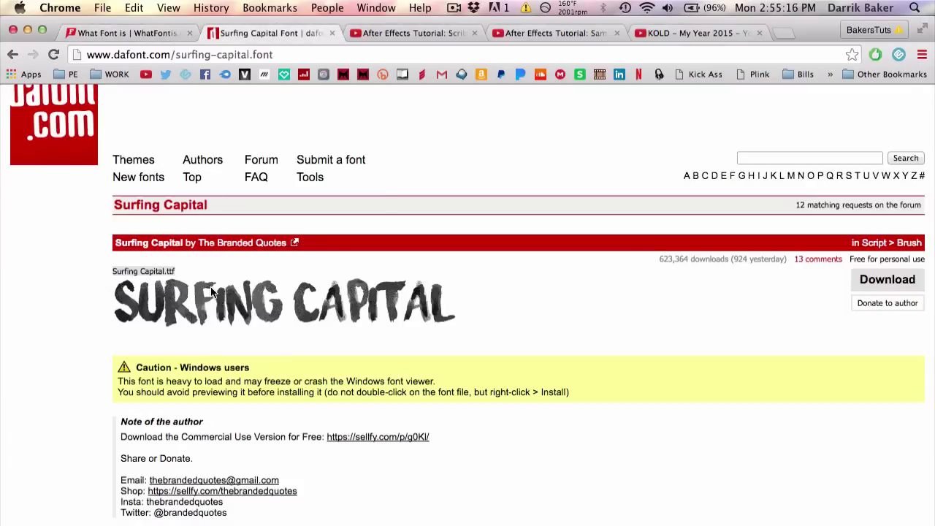
scroll(212, 291, up, 1)
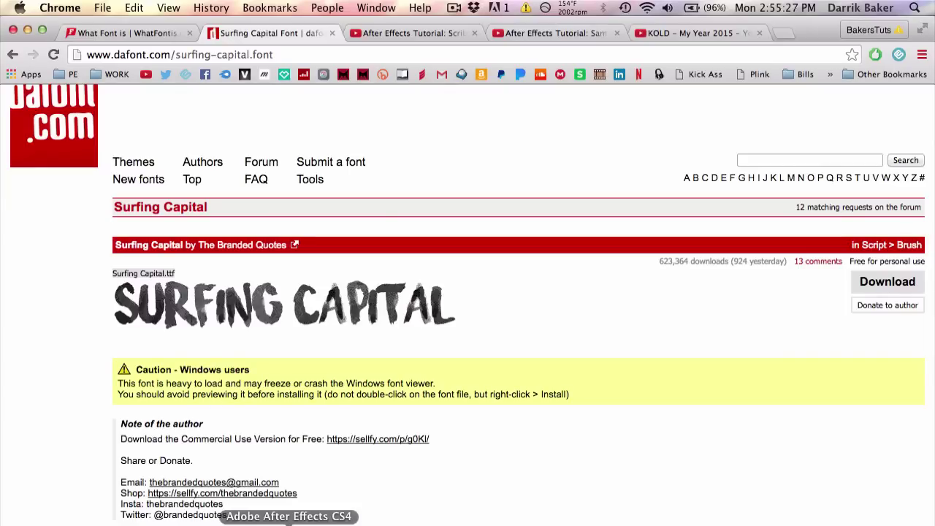
click(323, 522)
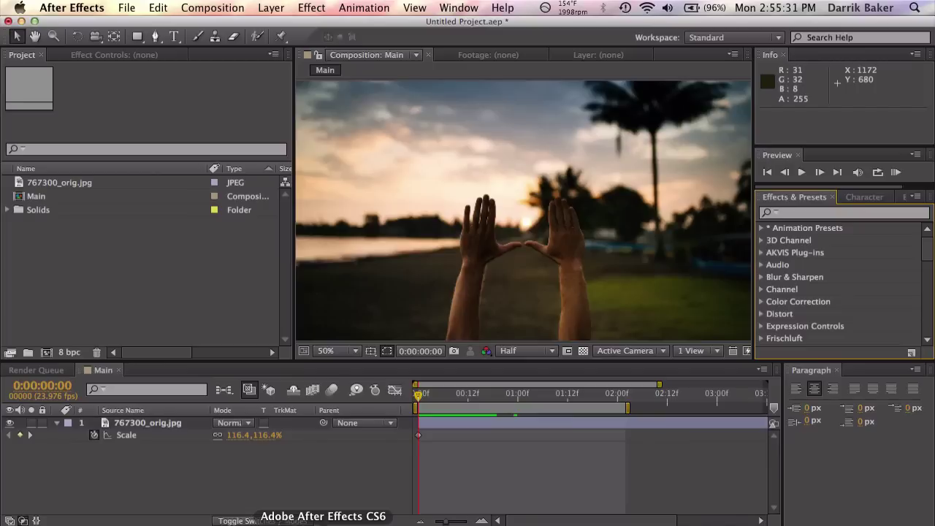
Scrub the Main timeline to frame 20 to preview the photo's zoom.
click(428, 396)
drag(428, 396, 462, 398)
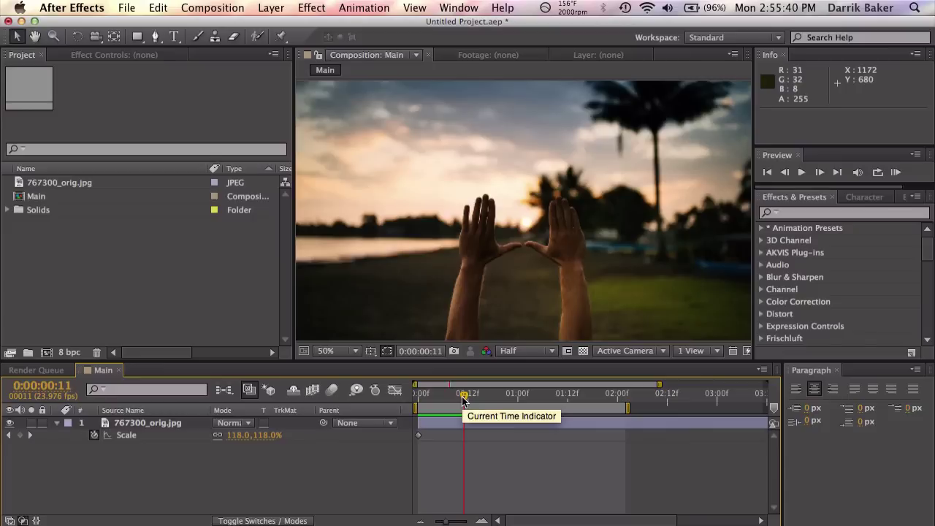
drag(462, 398, 501, 398)
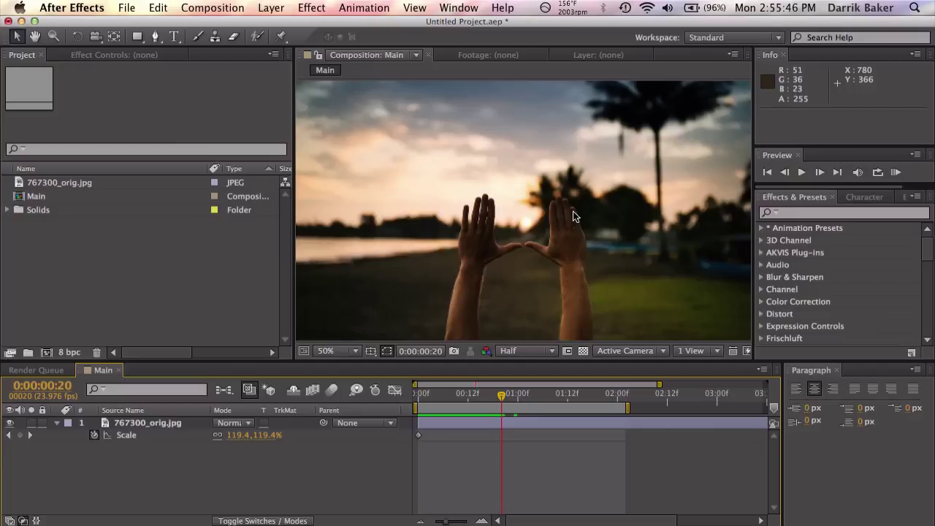
Start a new composition and name it 'Title Text'.
click(239, 7)
click(242, 26)
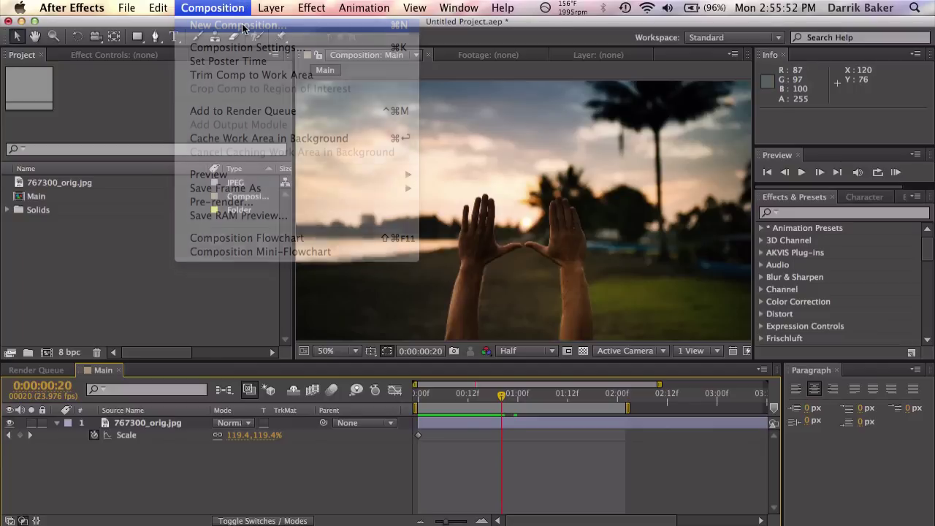
text(T)
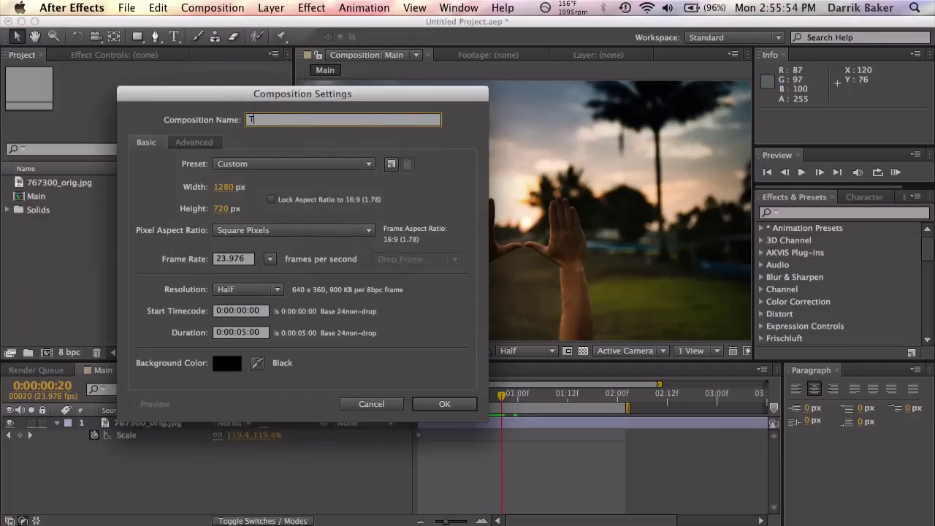
text(itle Text)
Confirm the Title Text comp and add a 'BAKERSTUTS' text layer.
key(Return)
click(174, 37)
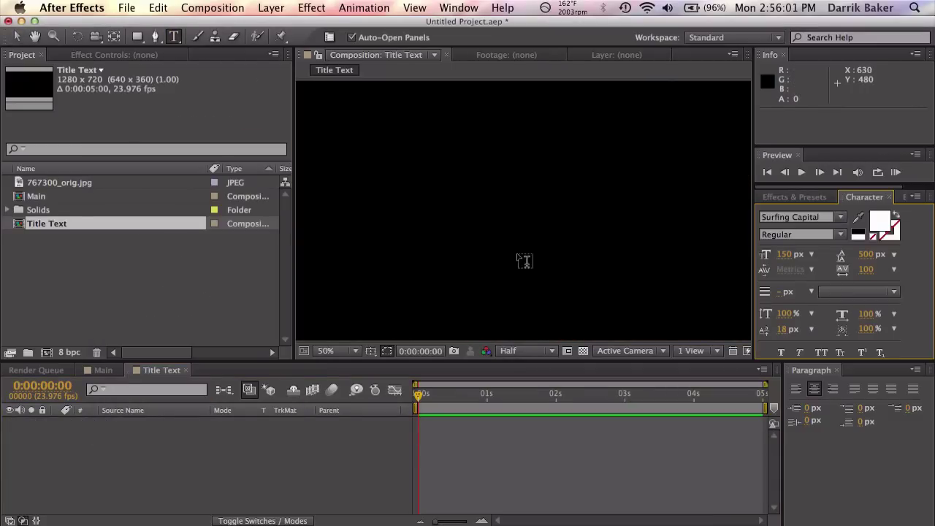
click(517, 252)
text(BAKERSTUTS)
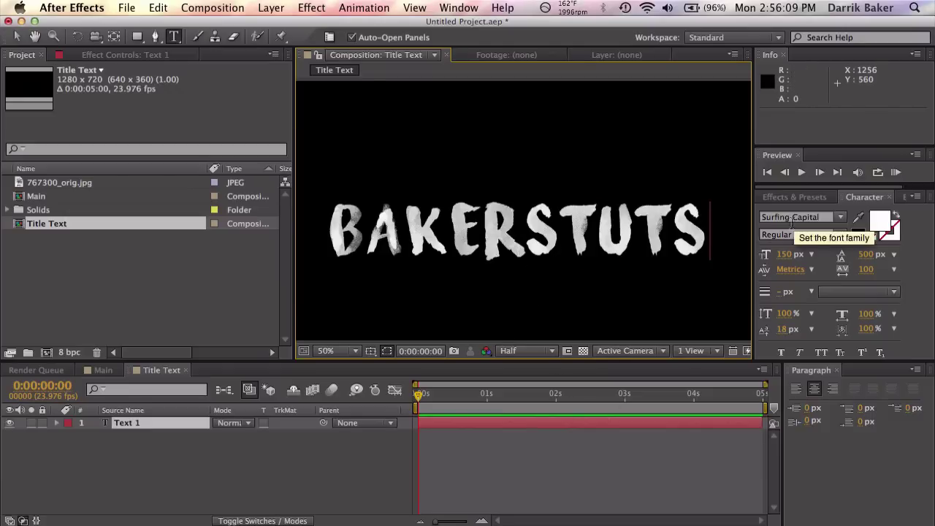
key(Escape)
Set the viewer to Full resolution at 100% magnification and inspect the title letters.
click(526, 350)
click(519, 386)
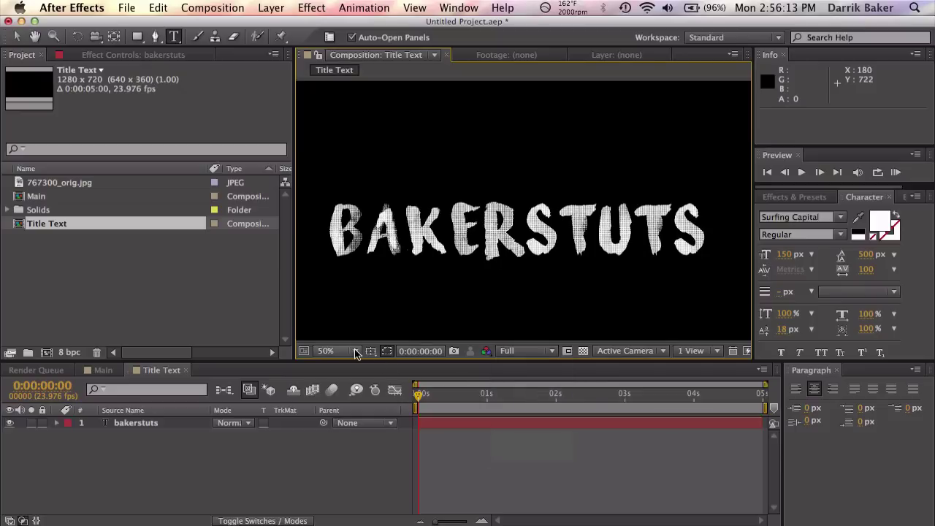
click(333, 351)
click(344, 374)
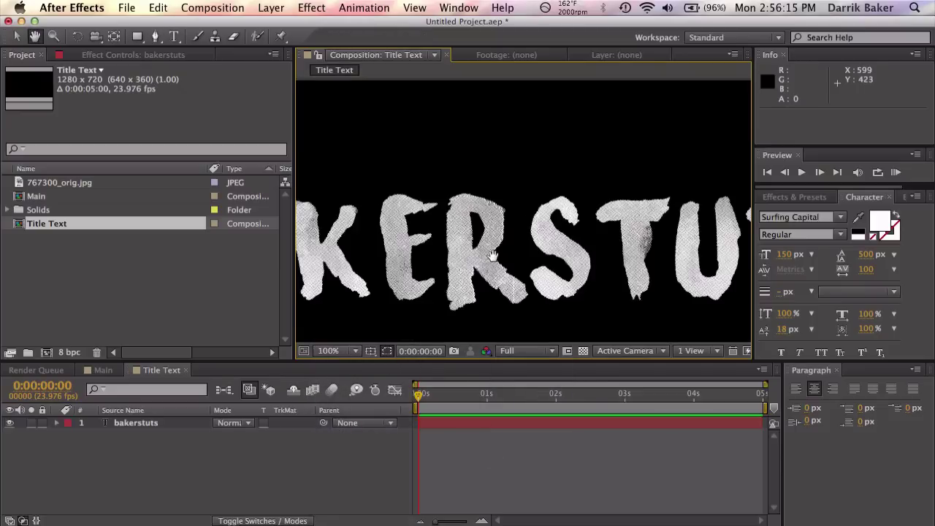
drag(481, 250, 523, 211)
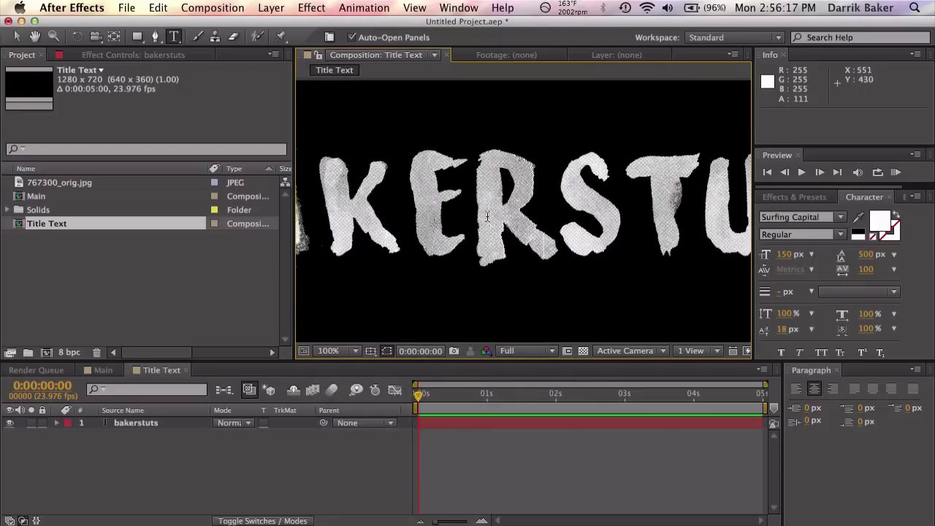
scroll(486, 217, up, 1)
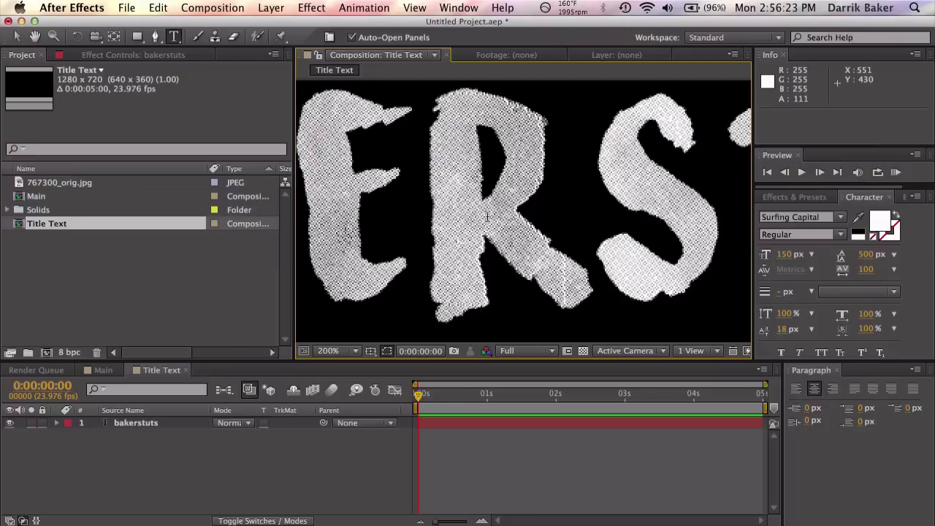
scroll(486, 217, down, 1)
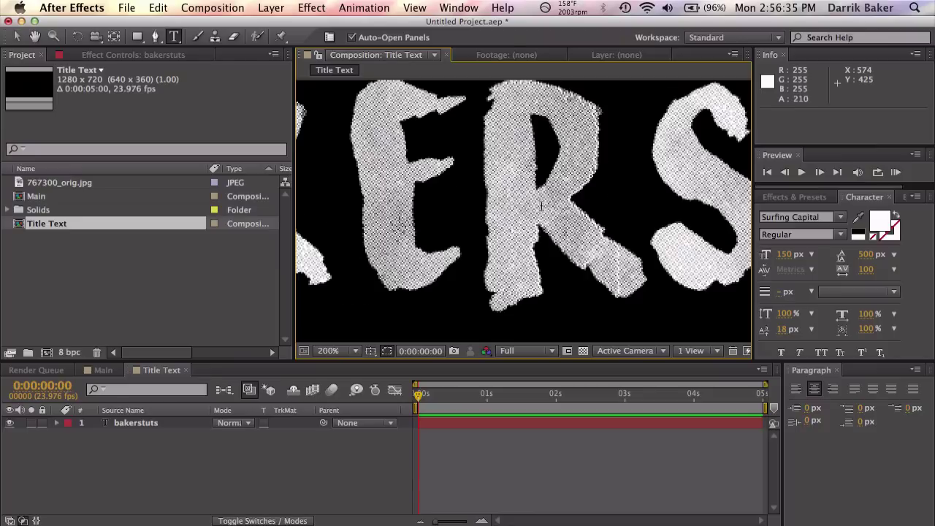
Apply Fast Blur from Effects & Presets to the bakerstuts layer with Blurriness 1.0.
click(809, 198)
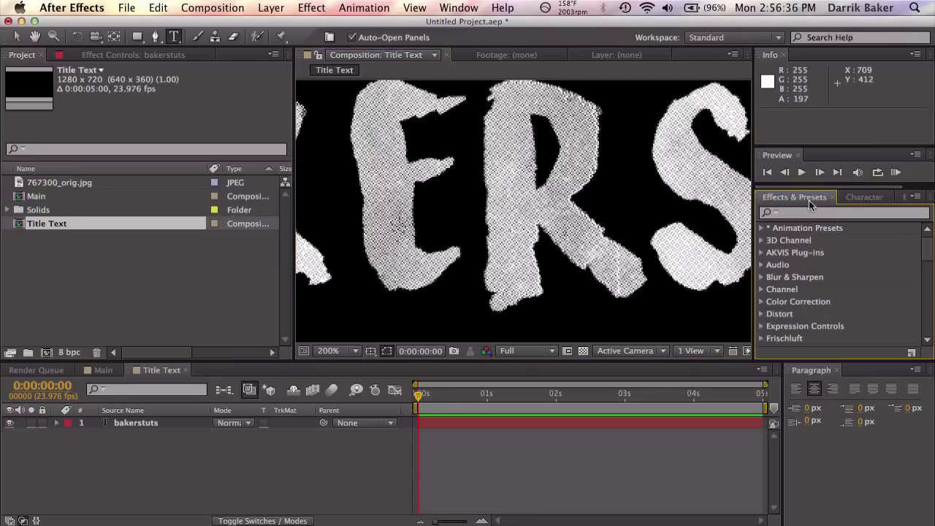
click(811, 214)
text(fast b)
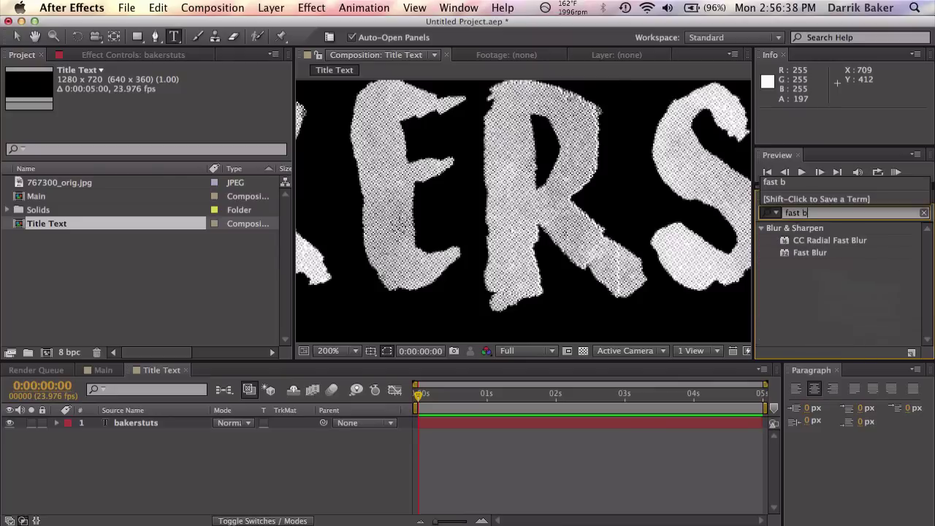
drag(797, 252, 493, 425)
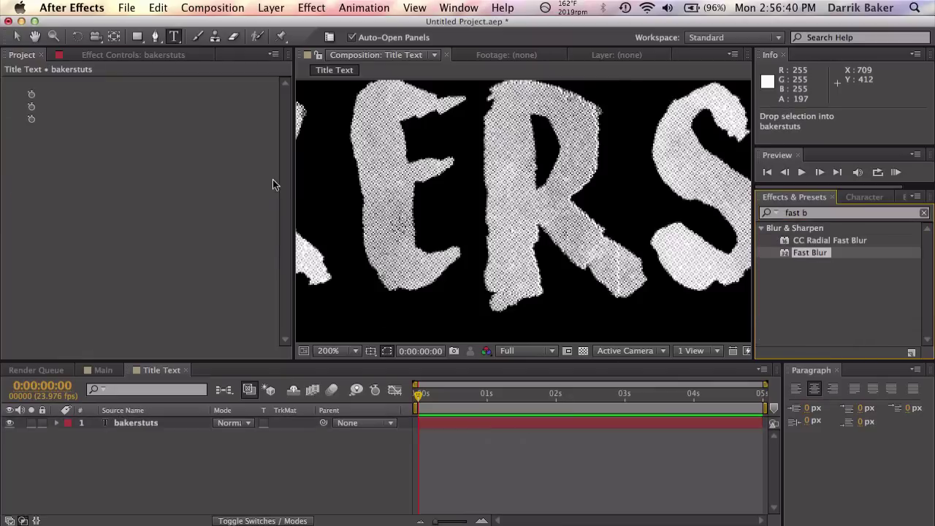
click(165, 94)
text(1)
key(Return)
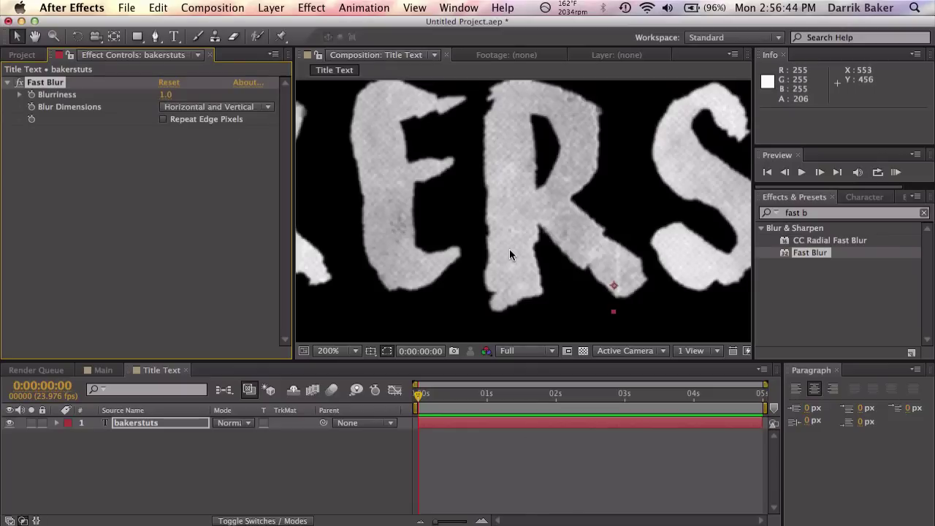
scroll(510, 248, down, 2)
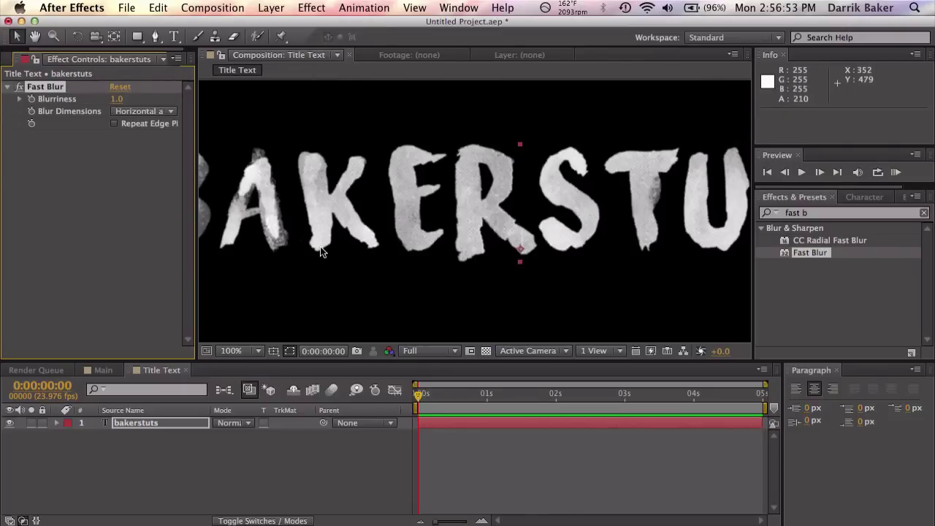
scroll(320, 246, down, 2)
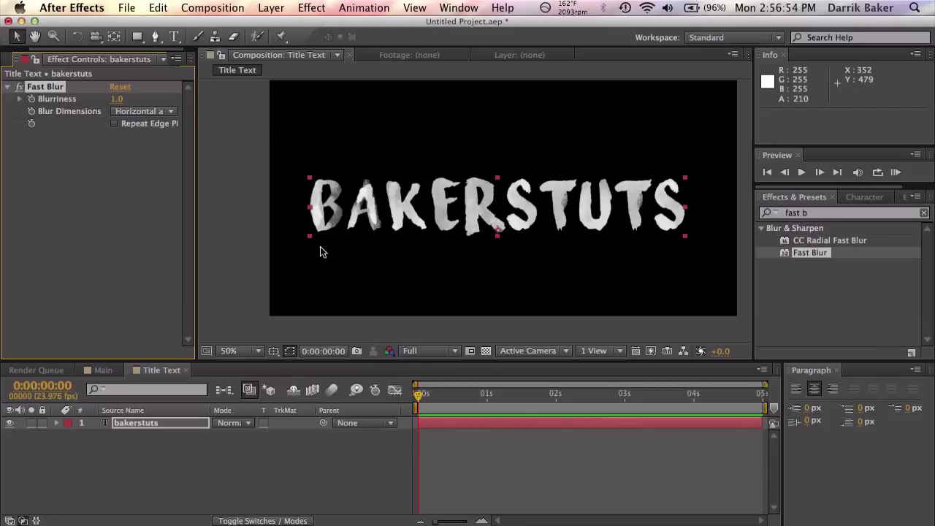
click(510, 455)
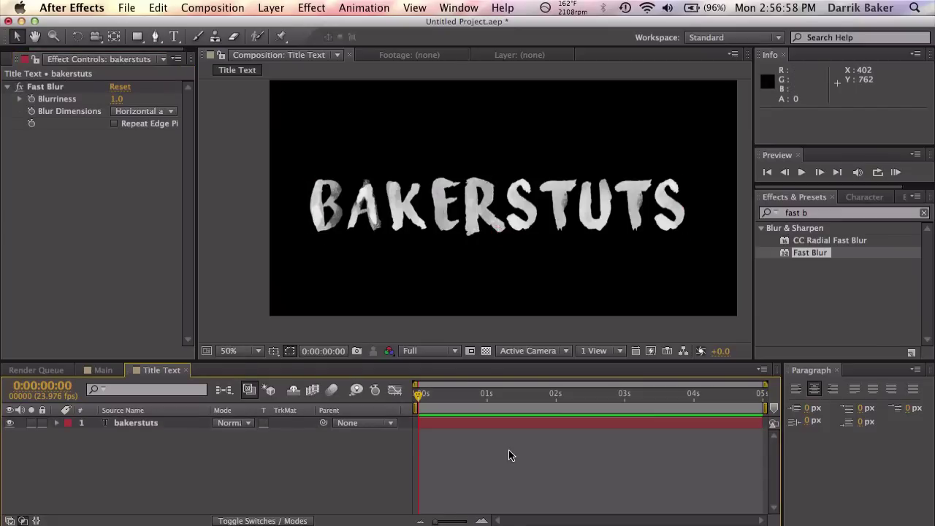
Bring Chrome forward and open the Scribble Animation Preset tutorial tab.
click(136, 516)
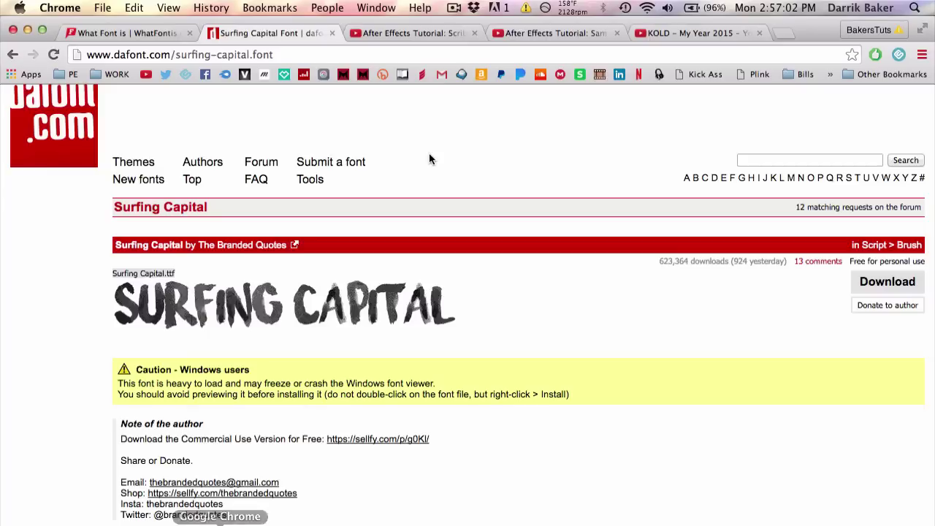
click(416, 33)
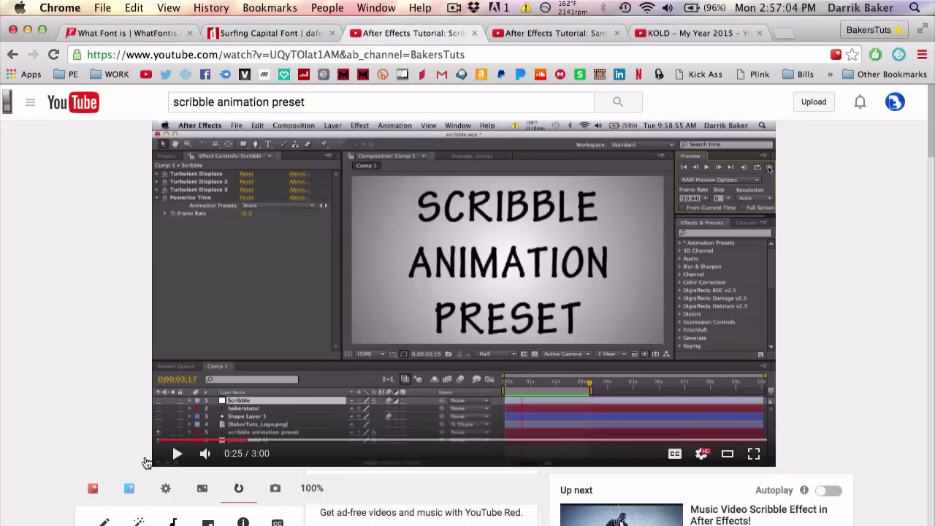
scroll(107, 430, down, 5)
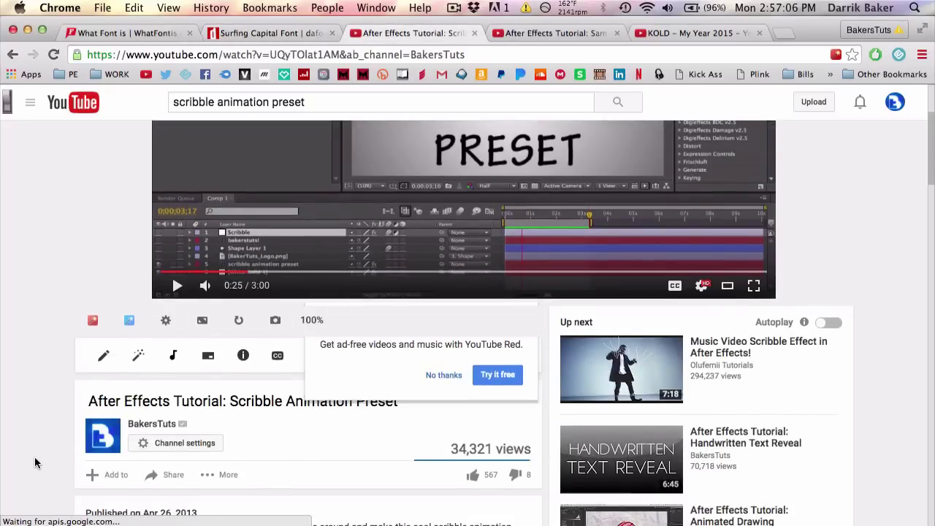
scroll(35, 457, down, 3)
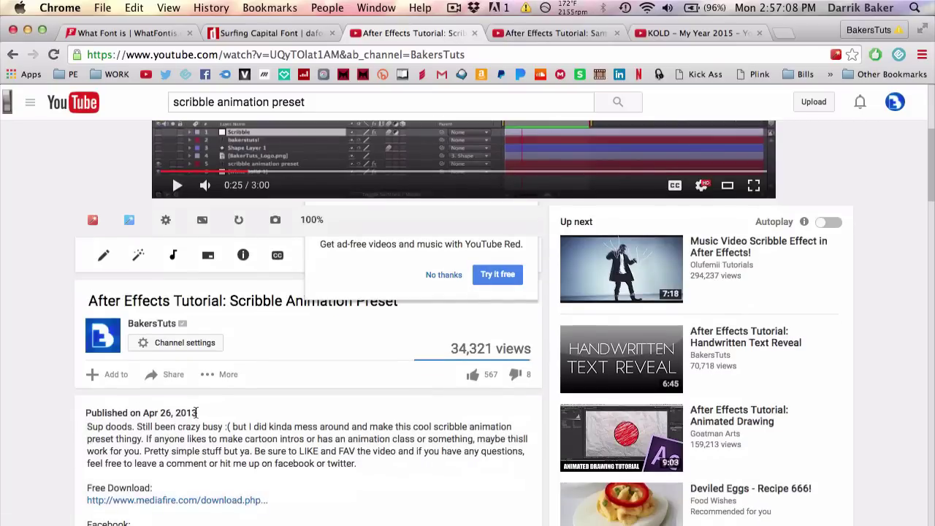
scroll(252, 358, up, 5)
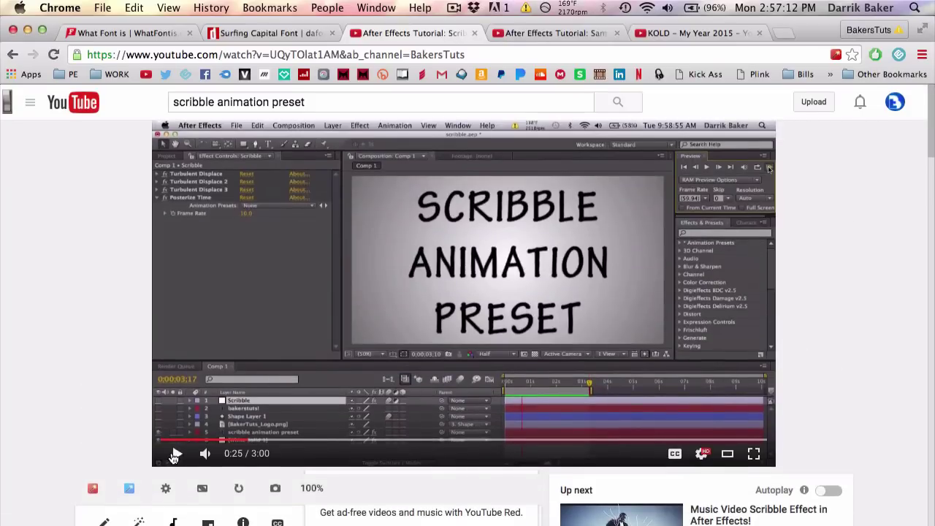
Play the tutorial muted, pause at 0:34, check the description, and return to After Effects.
click(176, 455)
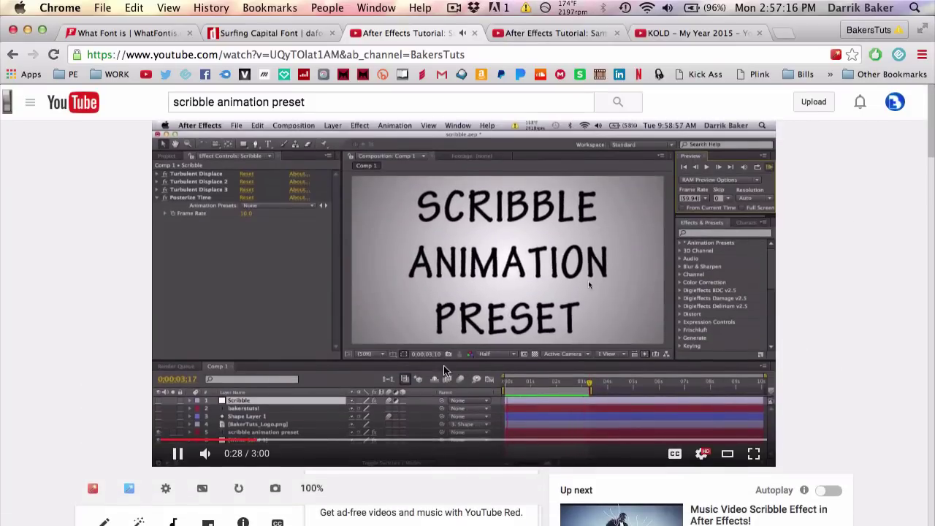
click(205, 454)
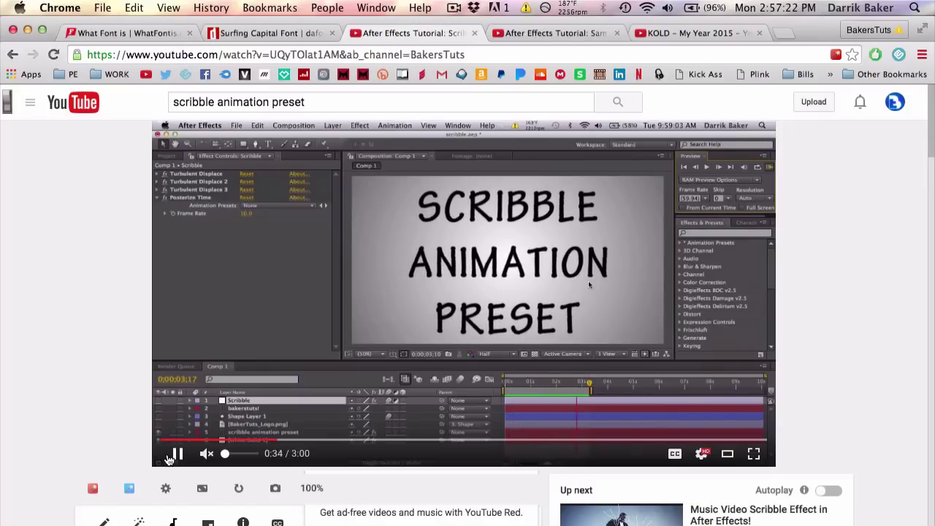
click(172, 455)
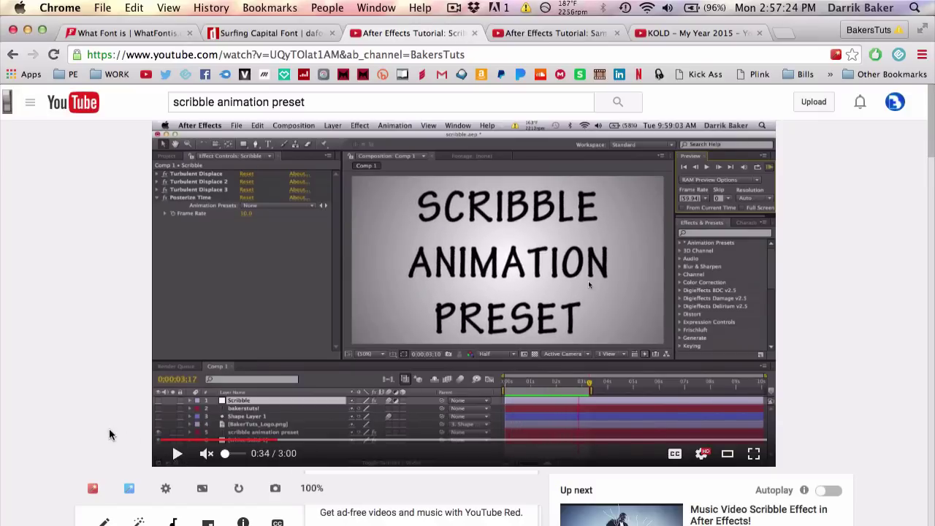
scroll(109, 435, down, 5)
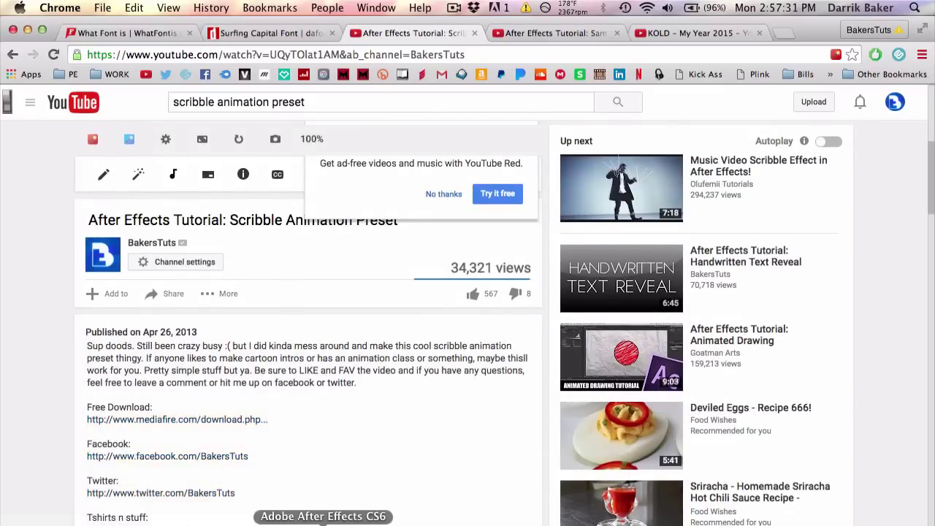
click(325, 519)
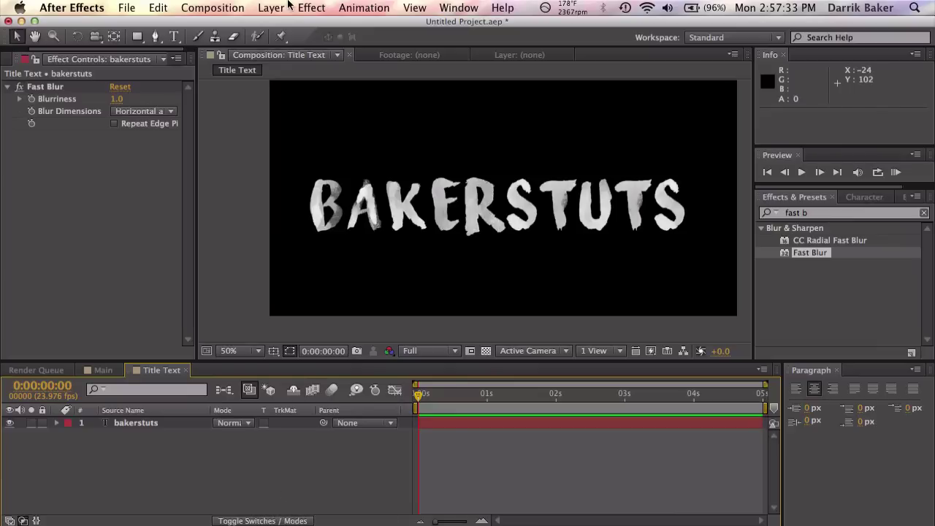
Add a new adjustment layer to the Title Text comp.
click(287, 7)
mouse_move(277, 24)
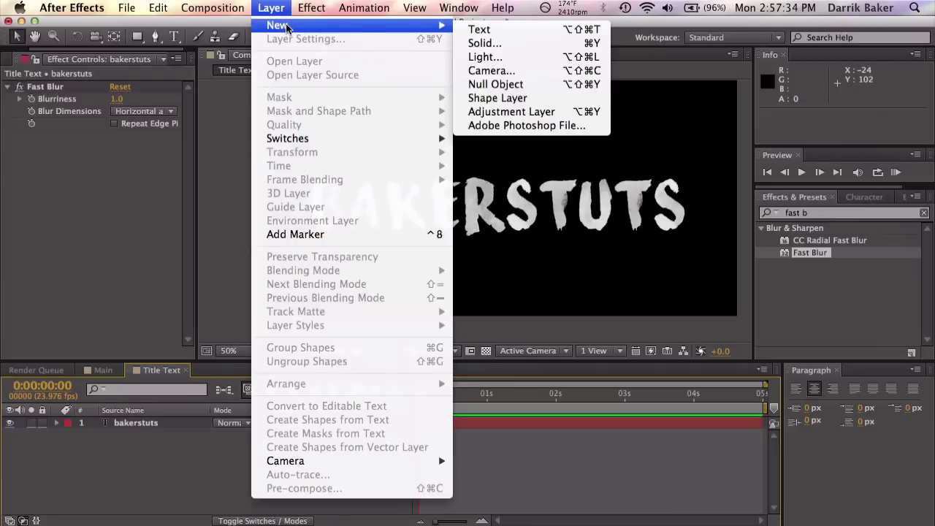
click(548, 115)
Apply the saved Scribble Animation preset to Adjustment Layer 2 and scrub to preview the wiggle.
click(832, 212)
text(scri)
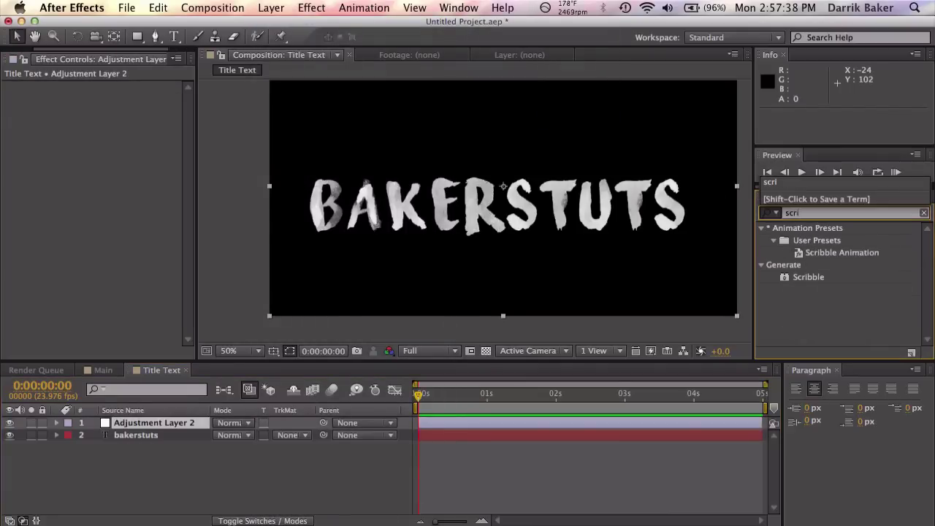
click(821, 254)
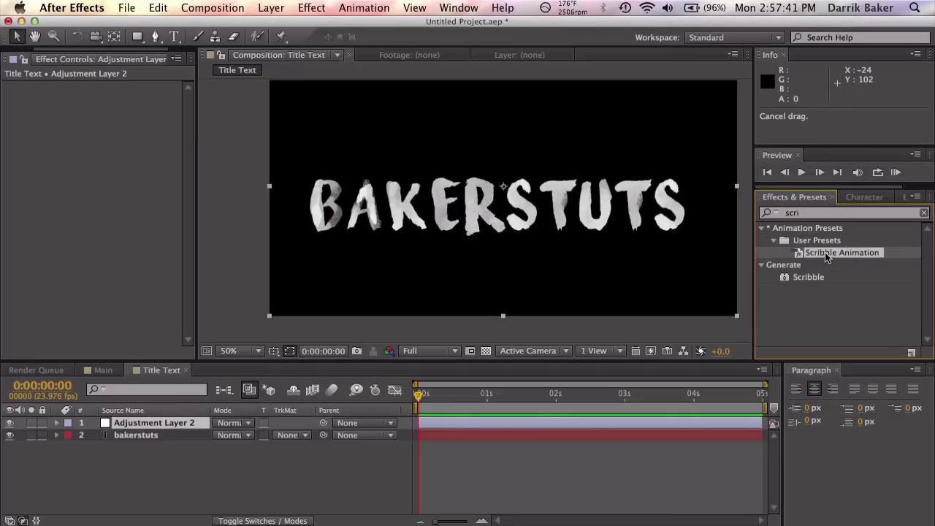
mouse_move(825, 256)
mouse_down()
mouse_move(591, 409)
mouse_move(522, 427)
mouse_up()
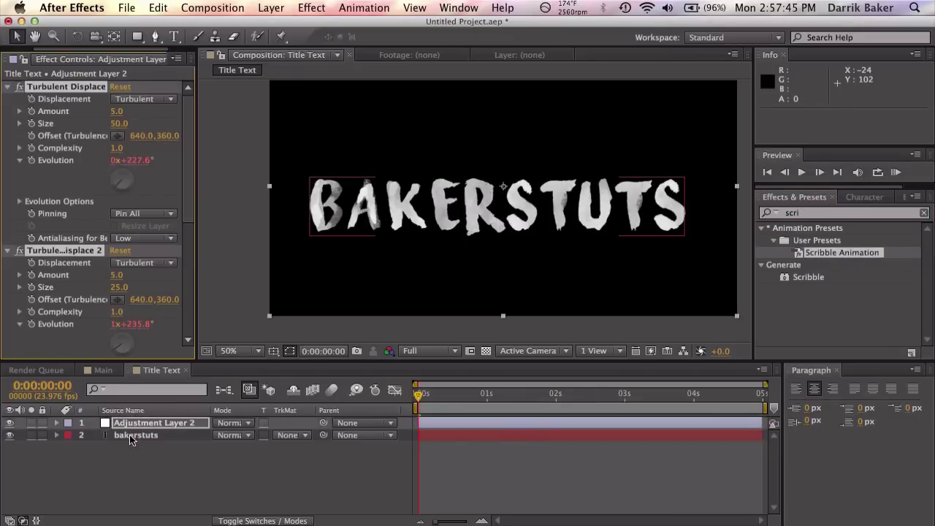
click(425, 395)
drag(425, 395, 493, 395)
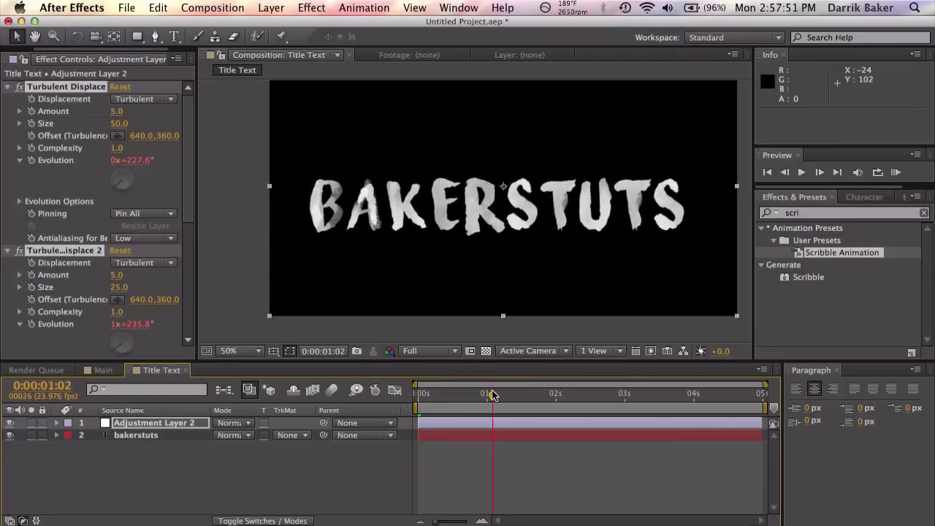
drag(195, 219, 291, 213)
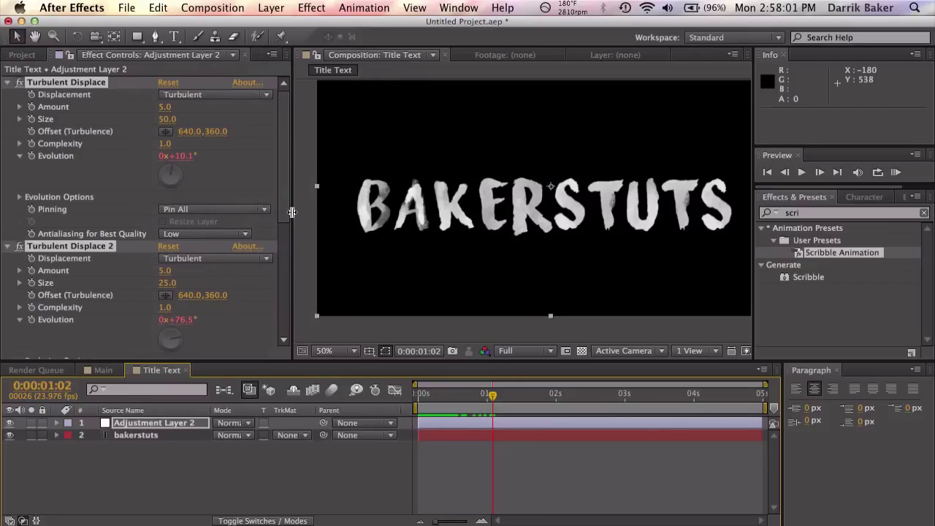
Try a Turbulent Displace Size of 150, then set it back to 50.
click(263, 160)
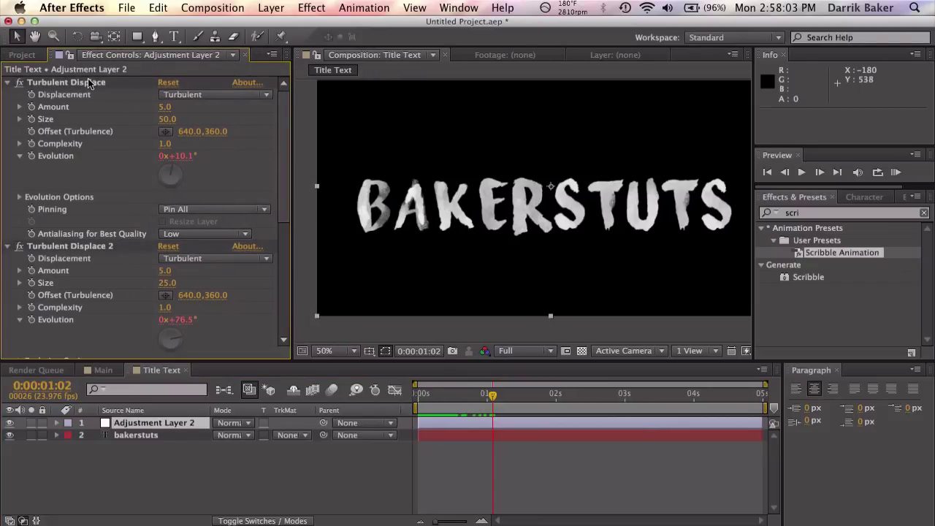
click(168, 121)
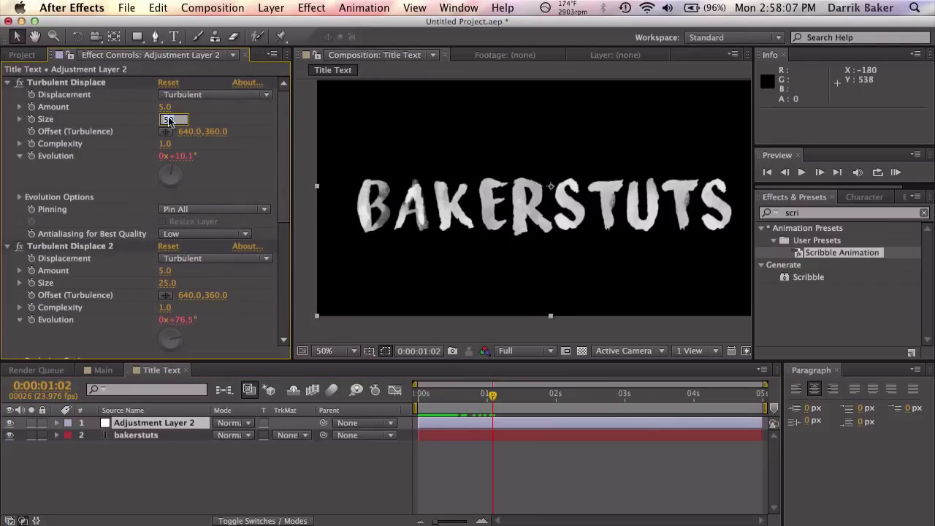
text(1)
key(Return)
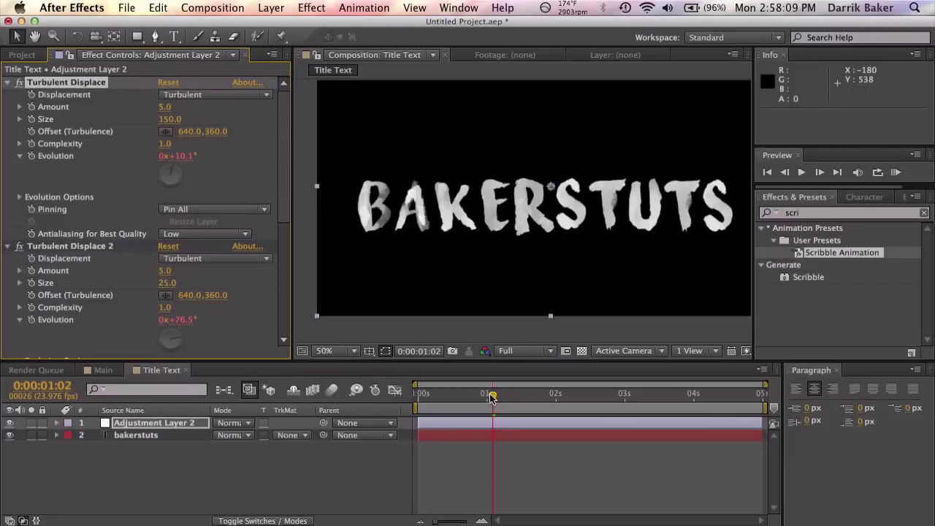
drag(492, 395, 556, 397)
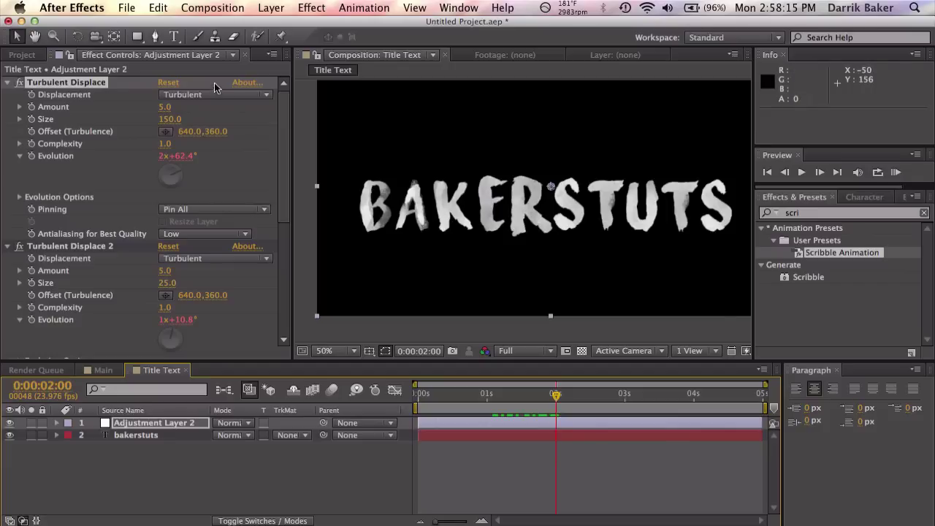
click(169, 118)
text(50)
key(Return)
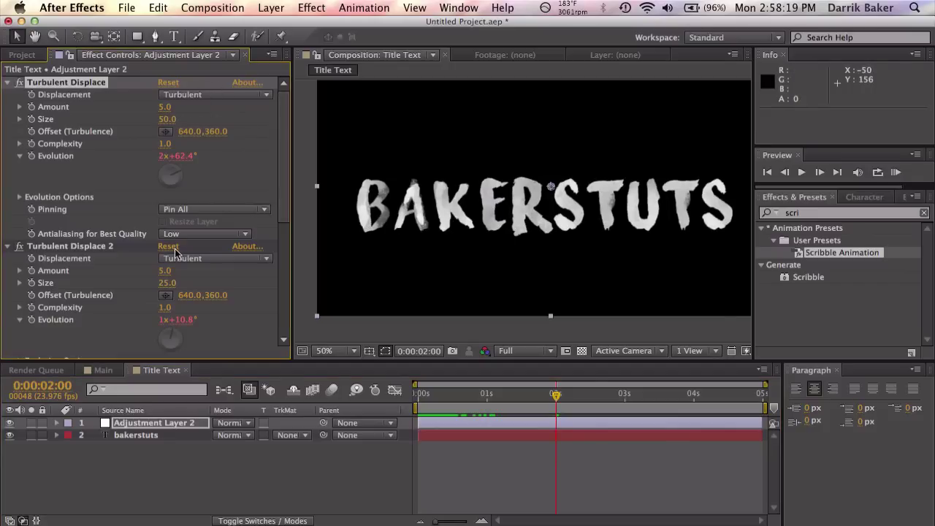
Raise the Turbulent Displace Amount to 137, then enter 5 instead.
scroll(283, 274, down, 5)
scroll(283, 274, down, 1)
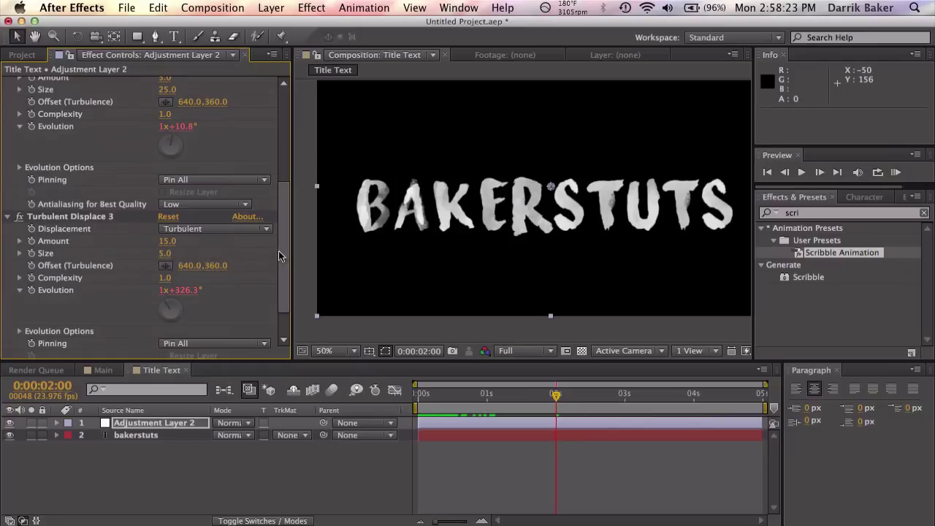
scroll(283, 219, up, 6)
drag(164, 111, 183, 109)
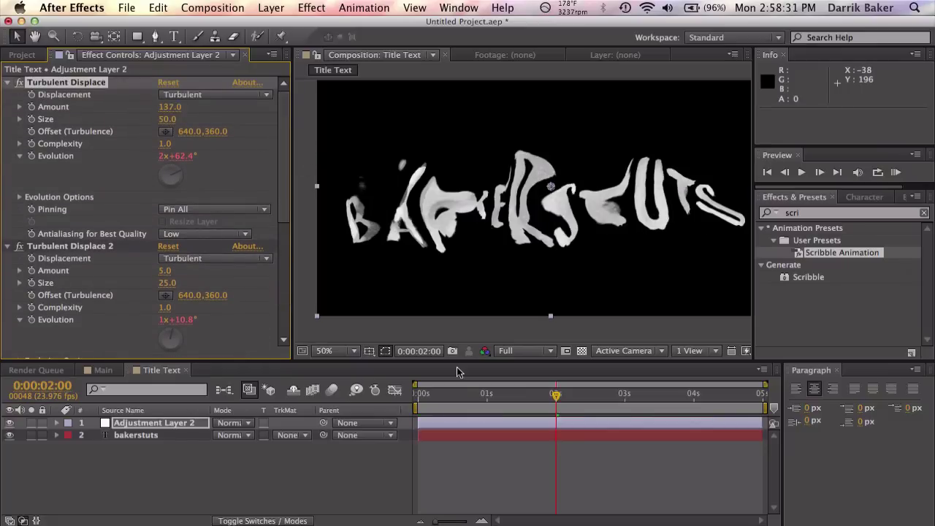
click(173, 110)
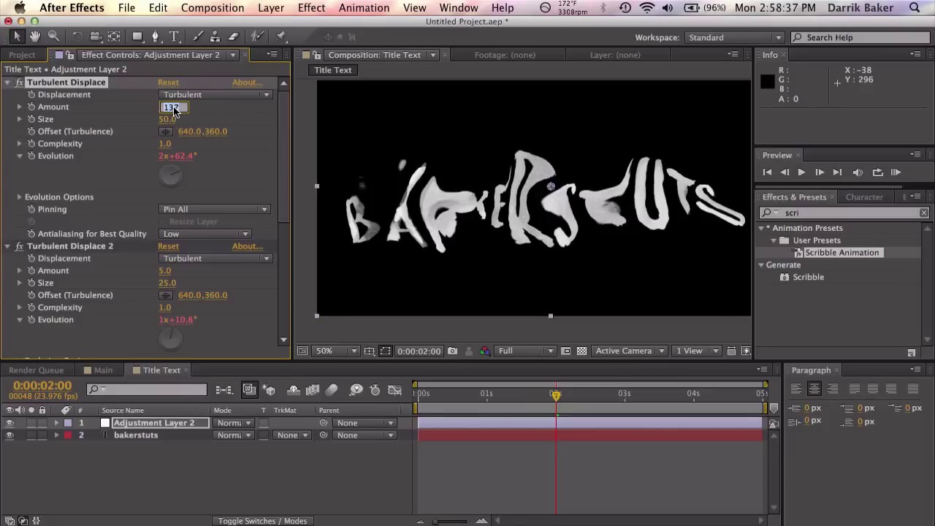
text(5)
key(Return)
drag(286, 142, 308, 291)
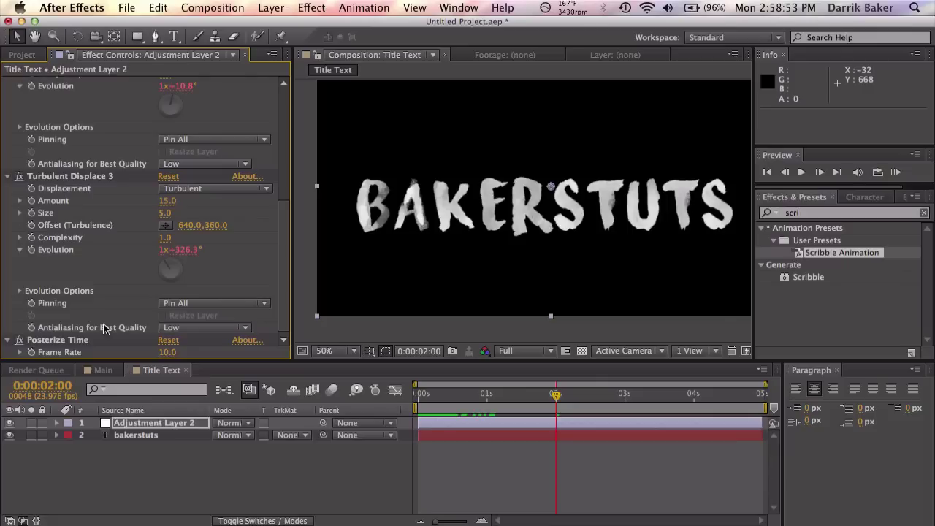
click(260, 478)
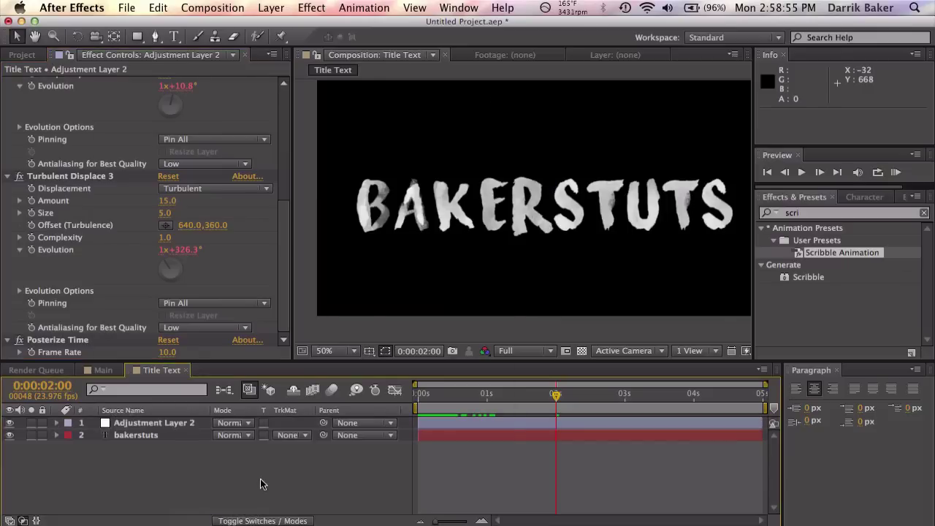
key(super+k)
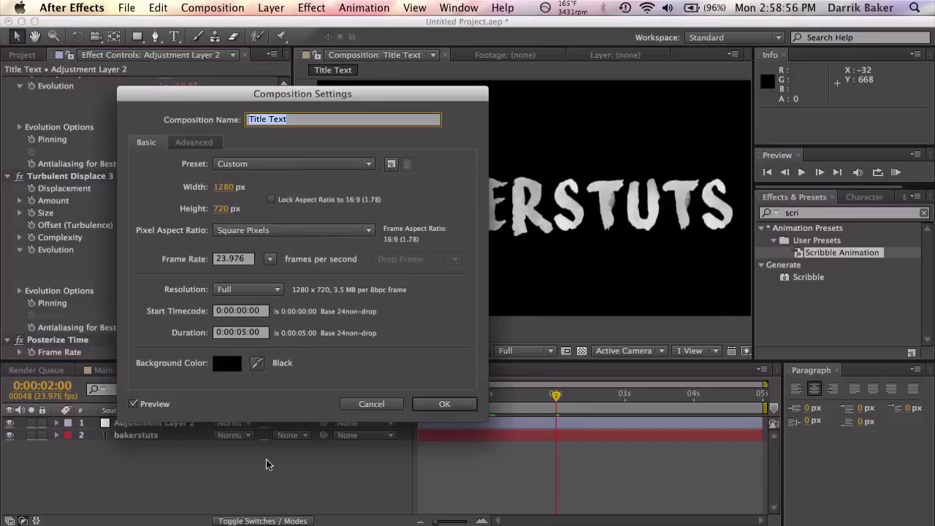
click(394, 406)
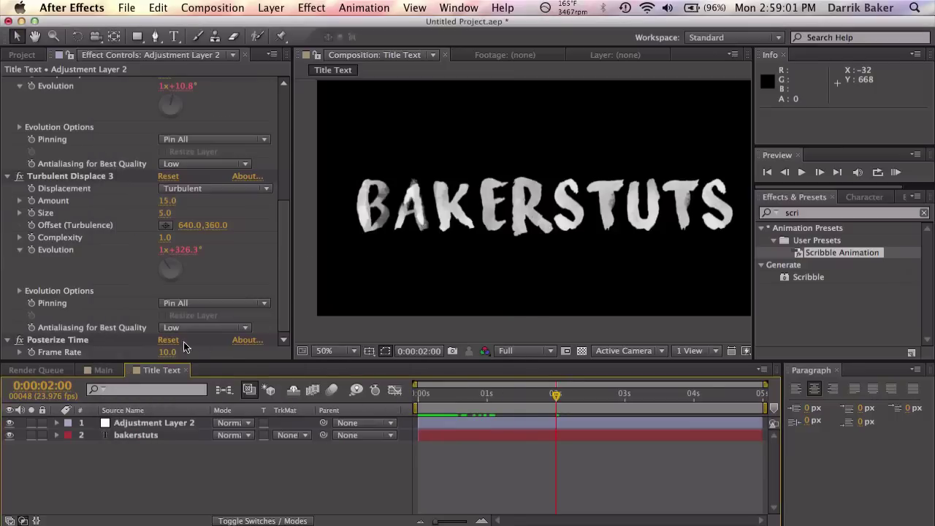
Add the Title Text comp to the Main composition above the sunset photo.
click(103, 370)
click(24, 55)
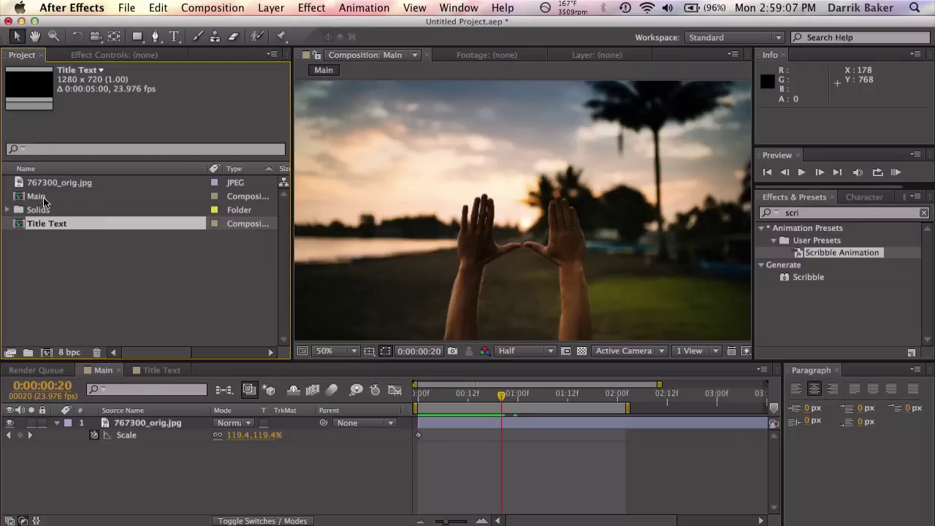
drag(45, 222, 171, 421)
Move the title layer to Position 640, 544 and render a preview of Main.
key(p)
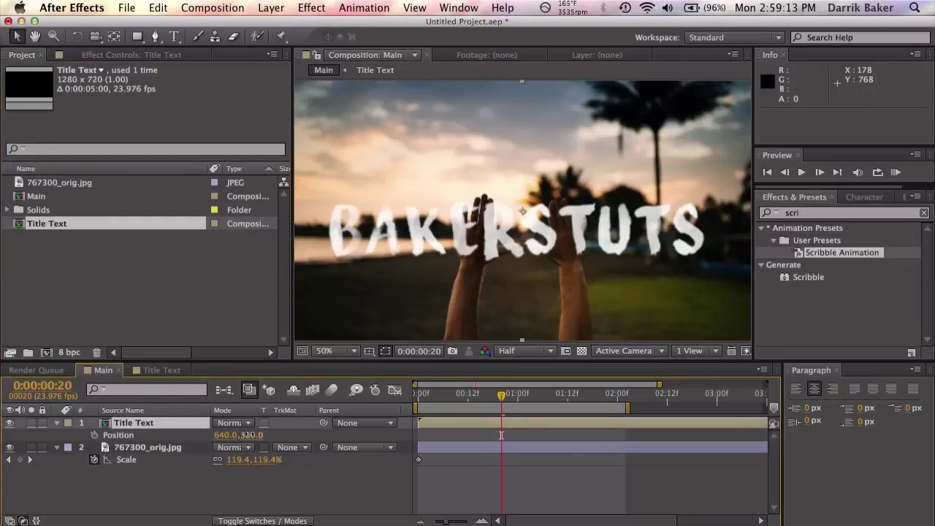
drag(249, 435, 380, 435)
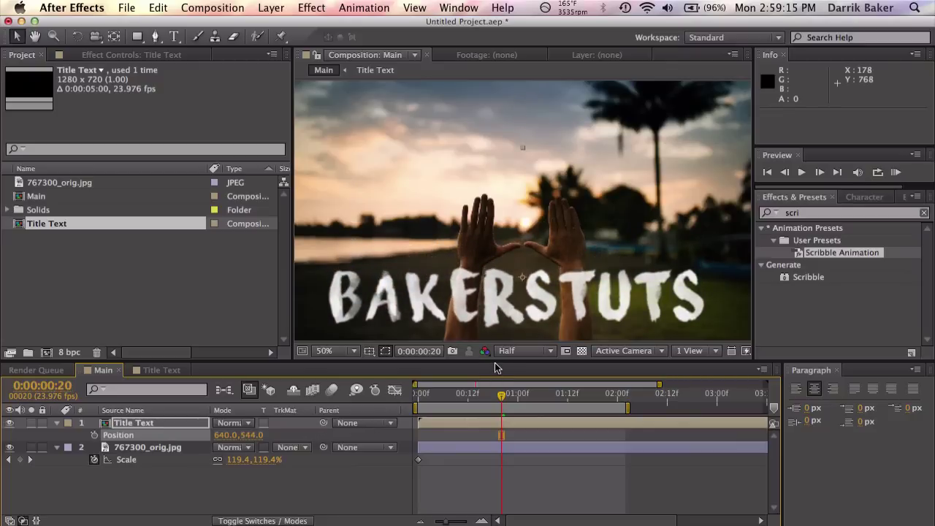
click(897, 173)
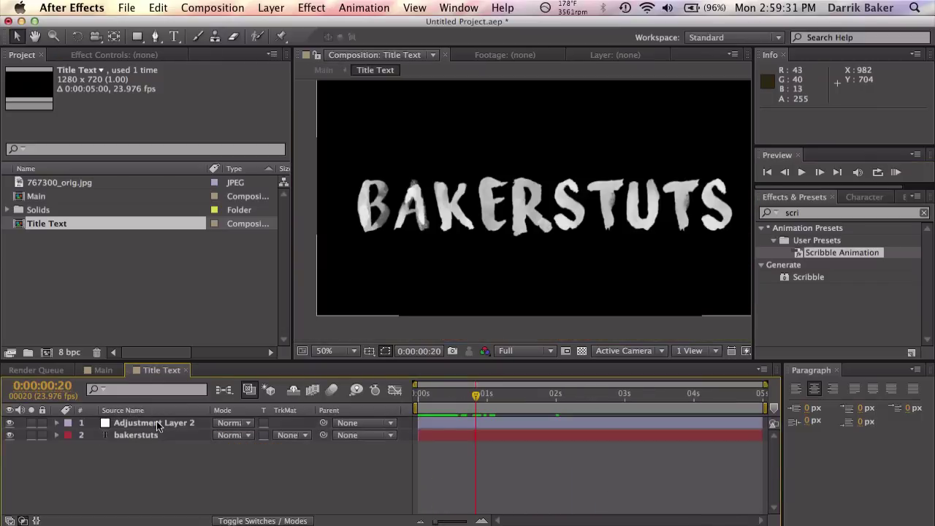
Delete Adjustment Layer 2 from the Title Text comp and pick the Puppet Pin Tool.
click(156, 422)
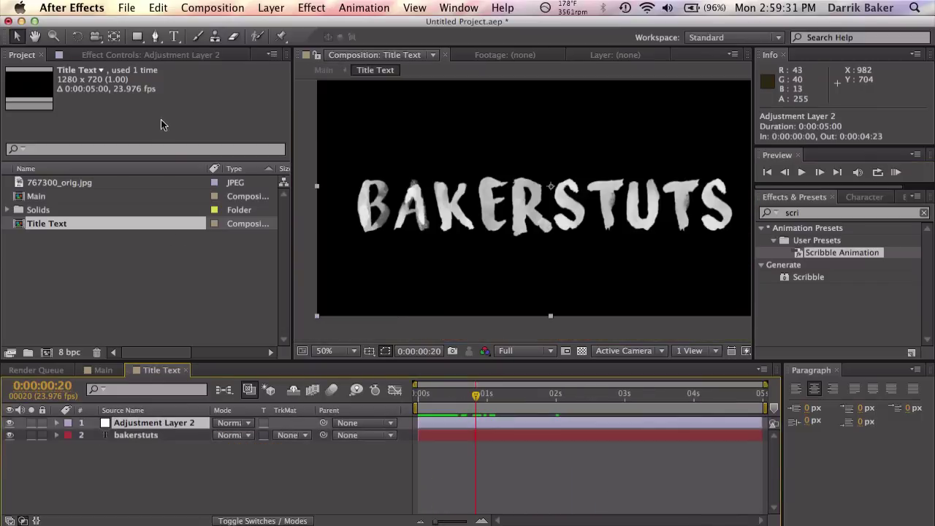
click(146, 52)
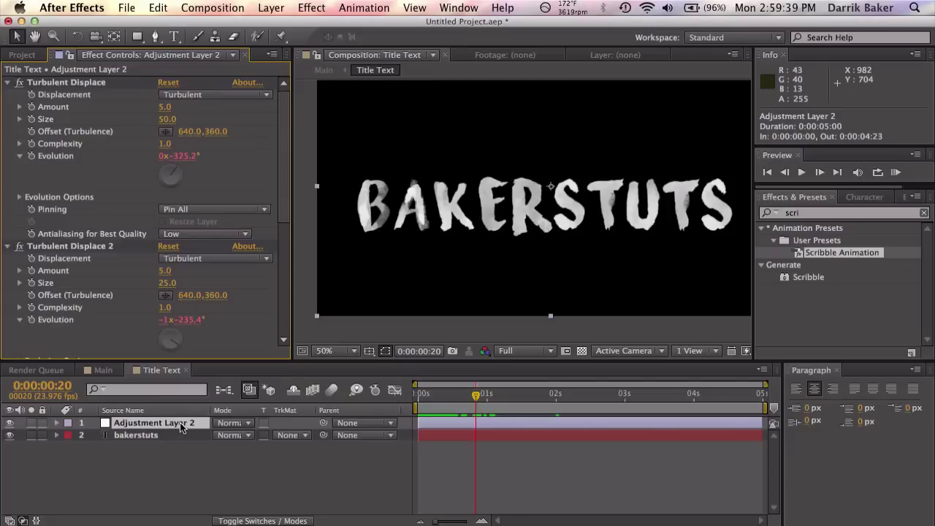
key(Delete)
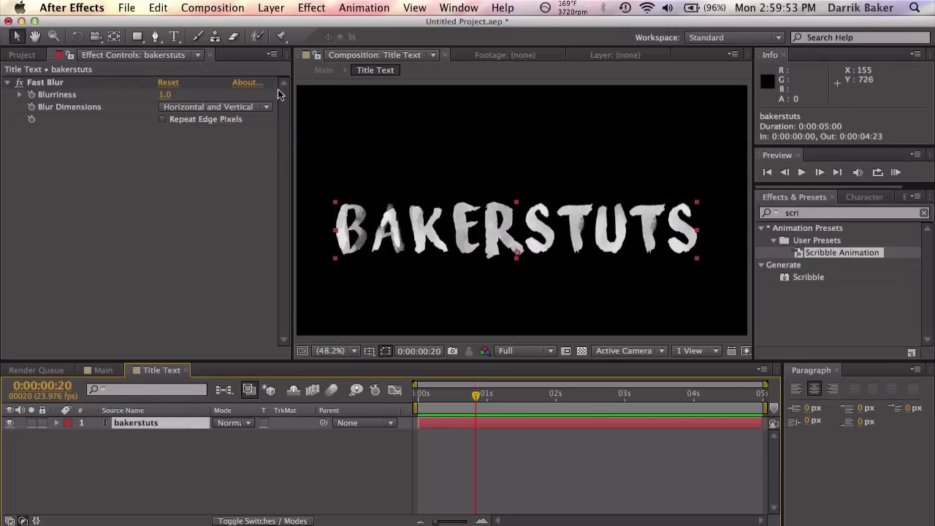
click(282, 37)
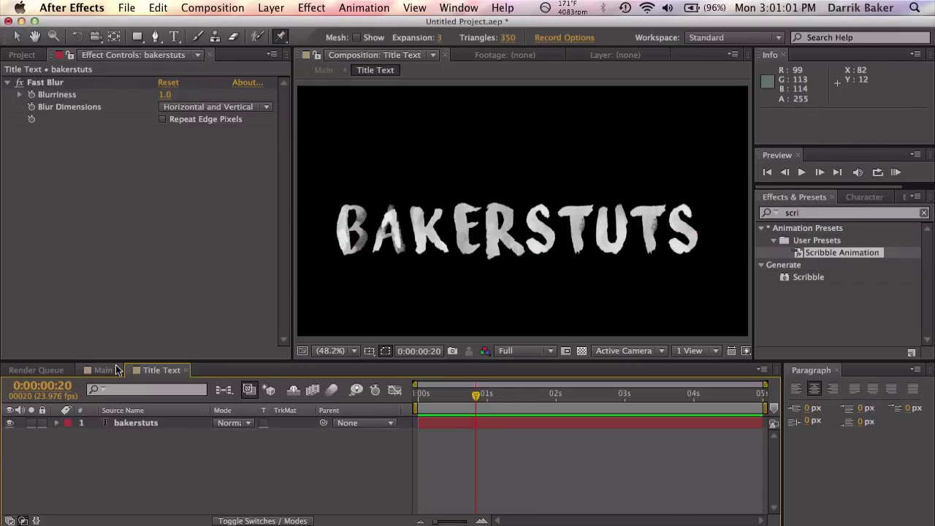
In the Main comp, place puppet pins on the title letters B, A, K, E and R.
click(117, 369)
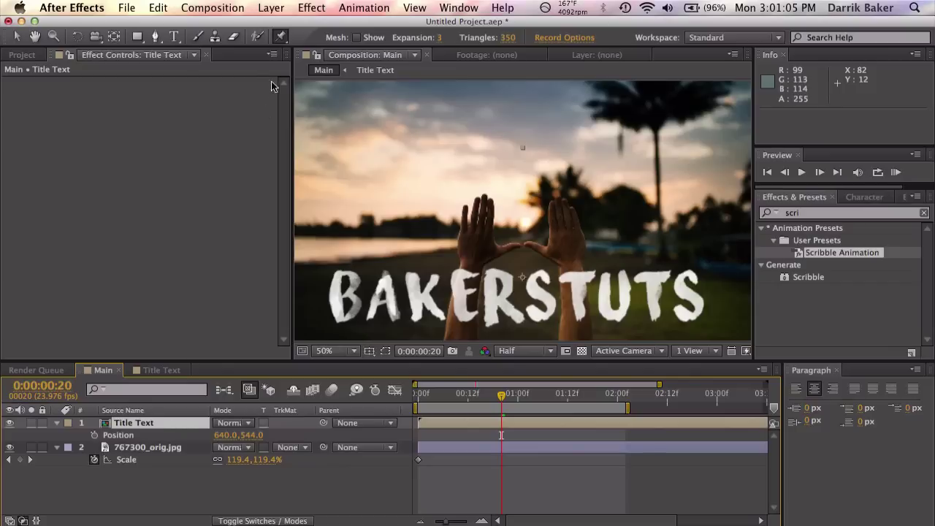
click(335, 272)
click(352, 292)
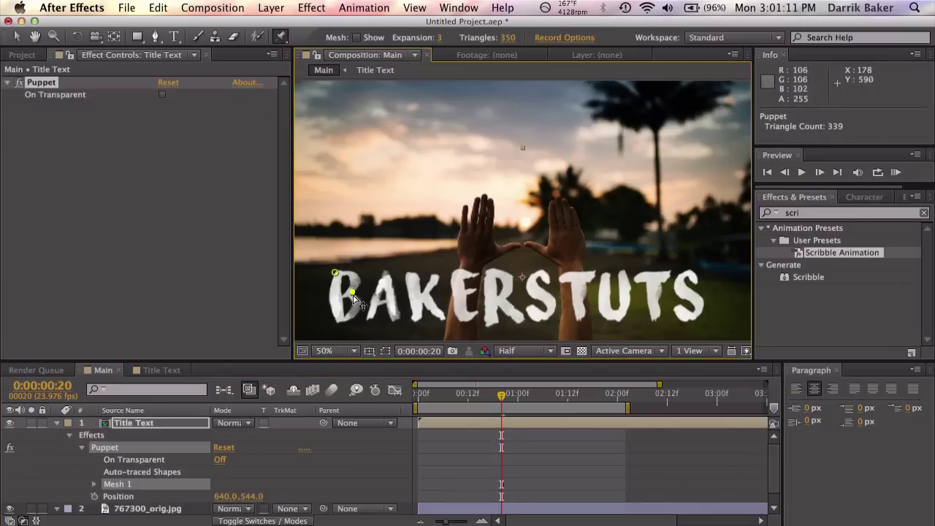
click(336, 316)
click(372, 316)
click(387, 278)
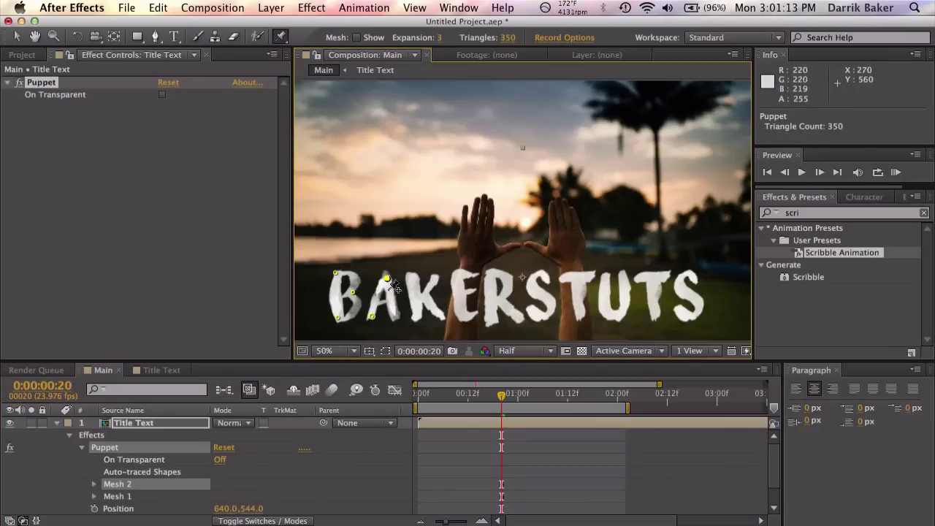
click(394, 317)
click(413, 278)
click(417, 319)
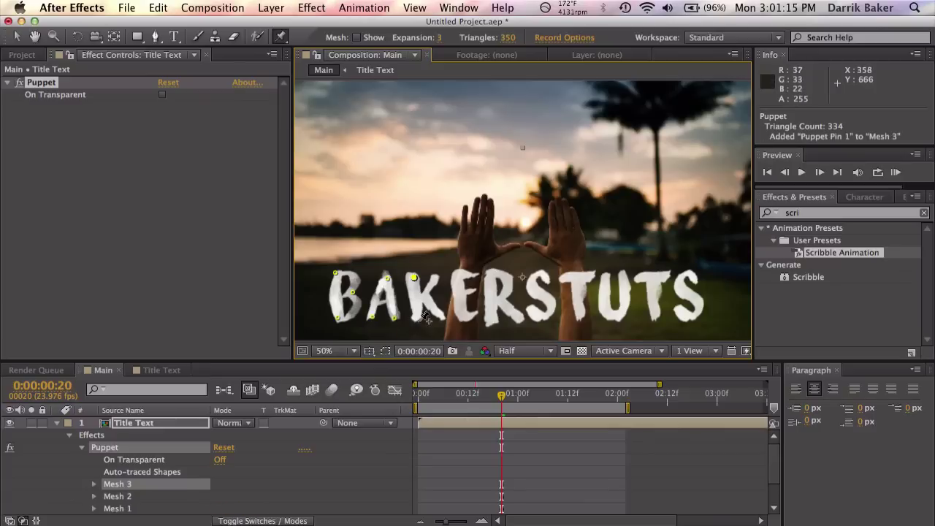
click(441, 316)
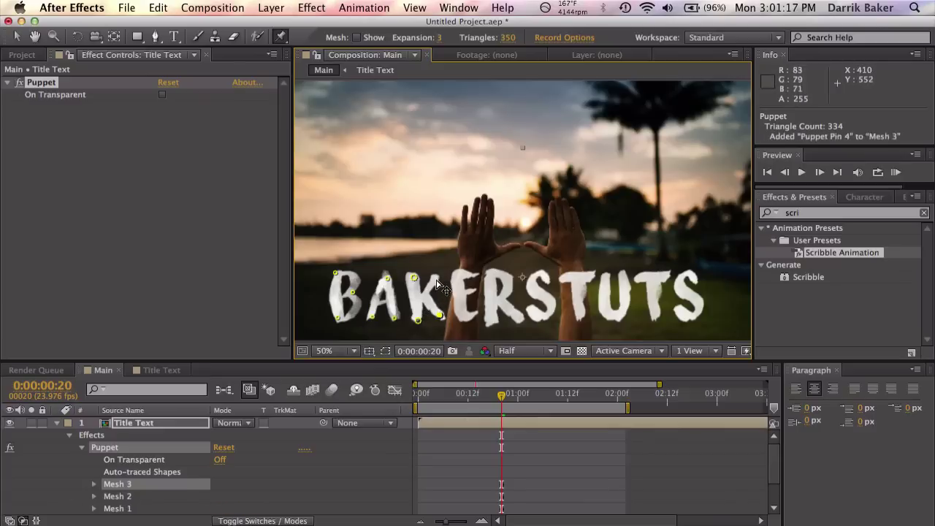
click(461, 276)
click(491, 277)
click(493, 316)
click(515, 315)
Pin the remaining letters S, T, U, T, S and make the timeline panel taller.
click(545, 276)
click(535, 316)
click(572, 276)
click(605, 286)
click(617, 316)
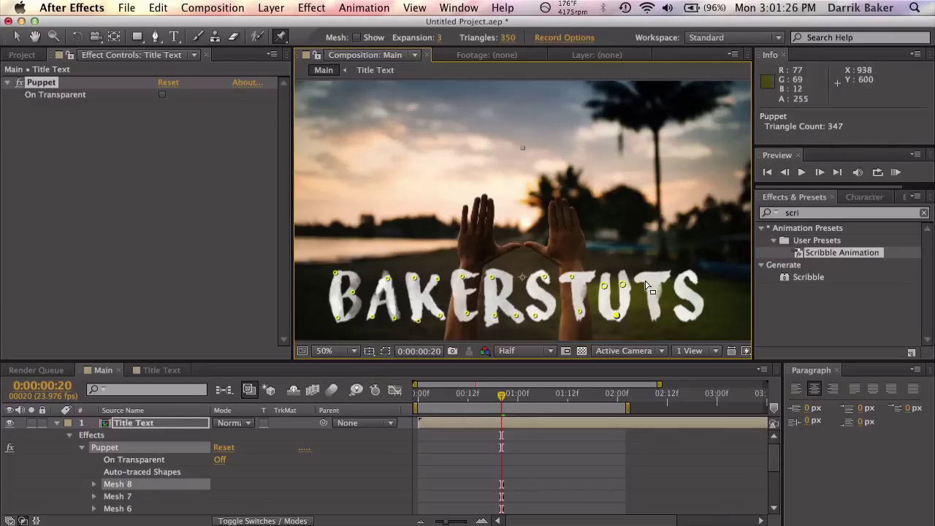
click(649, 280)
click(687, 312)
click(693, 274)
drag(145, 363, 146, 338)
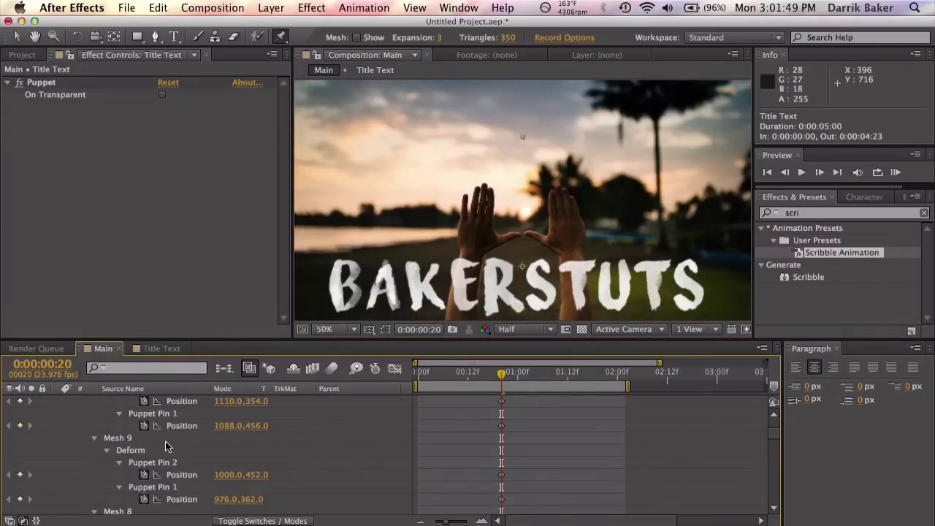
scroll(165, 446, down, 1)
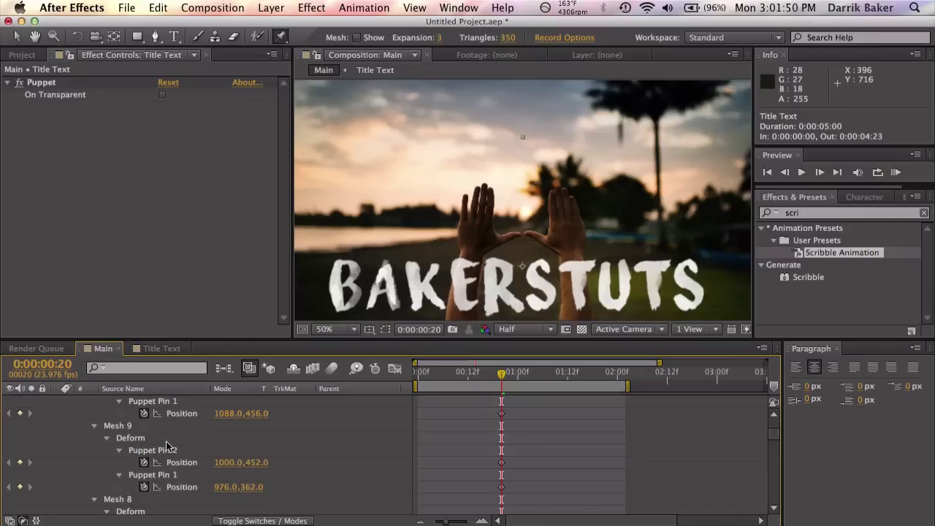
click(45, 81)
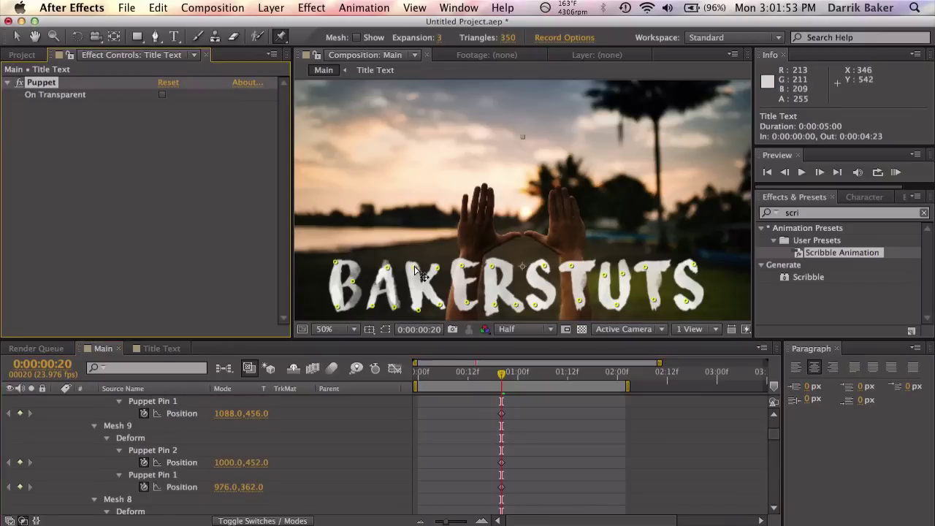
drag(414, 269, 410, 247)
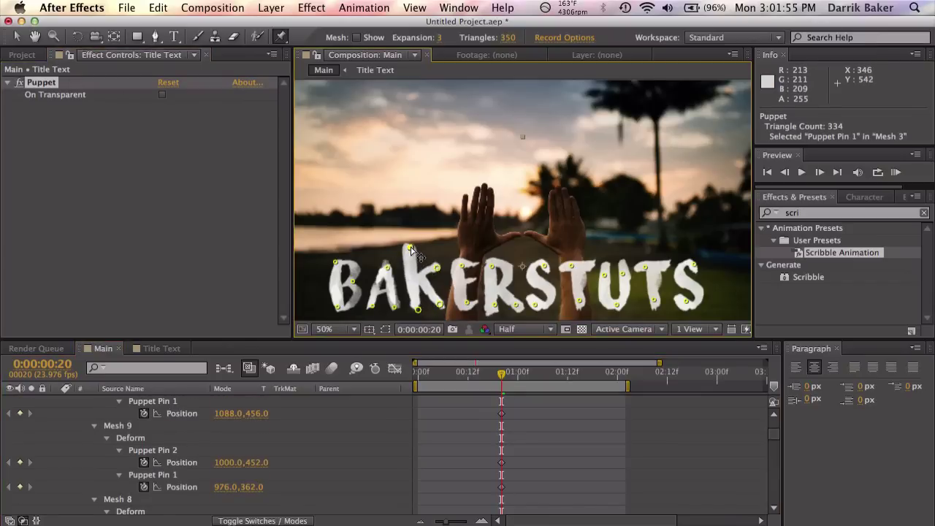
mouse_move(516, 307)
mouse_down()
mouse_move(527, 291)
mouse_move(506, 272)
mouse_move(509, 293)
mouse_move(529, 303)
mouse_move(511, 290)
mouse_move(522, 305)
mouse_up()
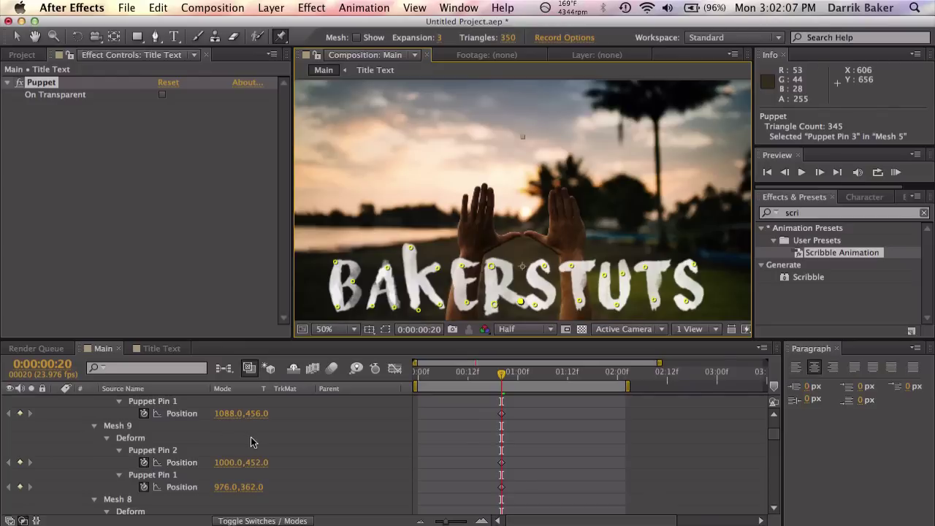
key(super+z)
key(super+z)
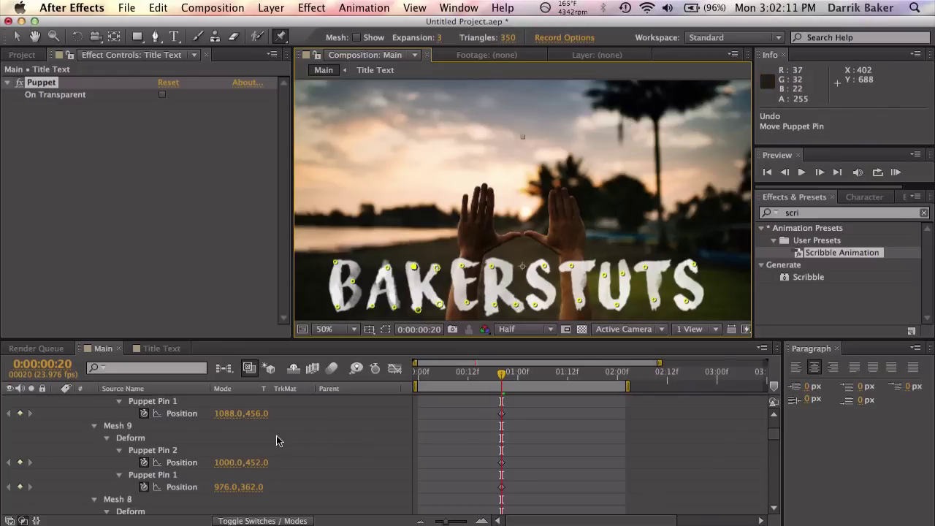
scroll(276, 438, up, 3)
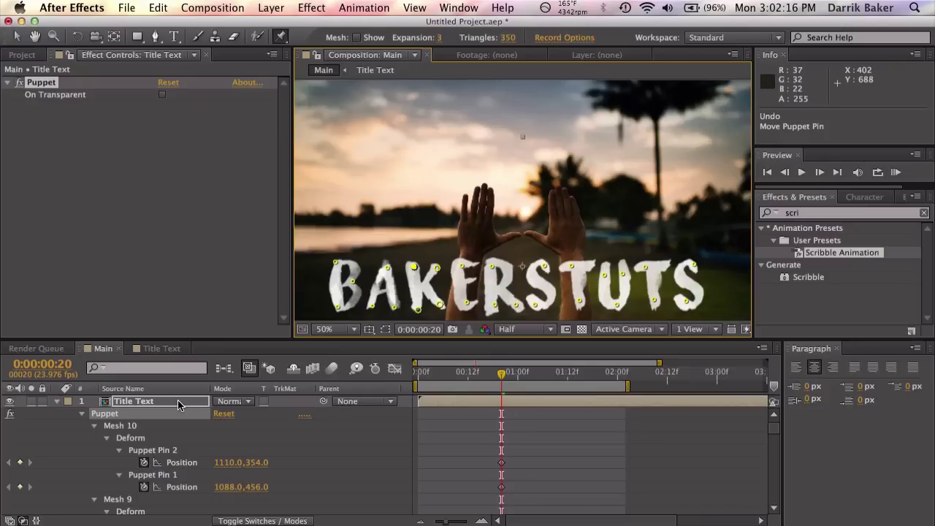
Apply a Slider Control from an Effects & Presets 'slider' search to Title Text, renamed 'Wiggle Strength'.
click(823, 213)
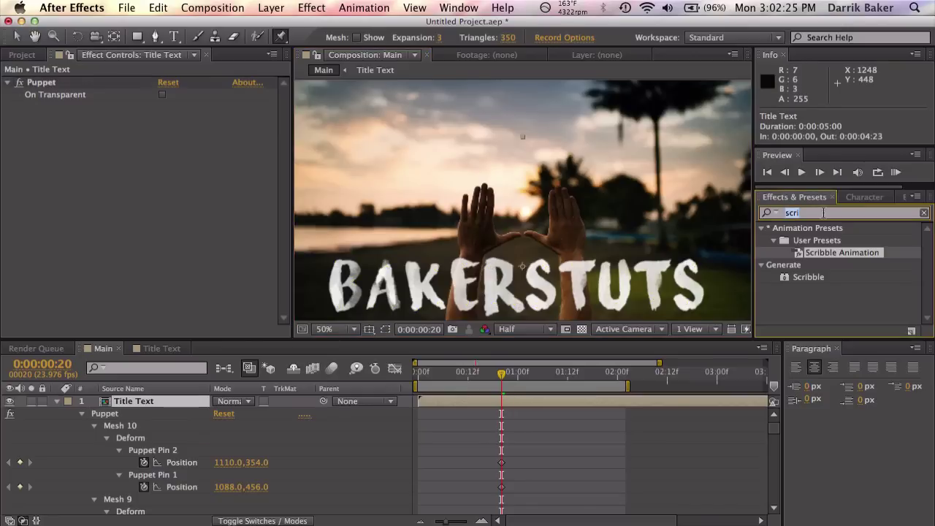
text(slider)
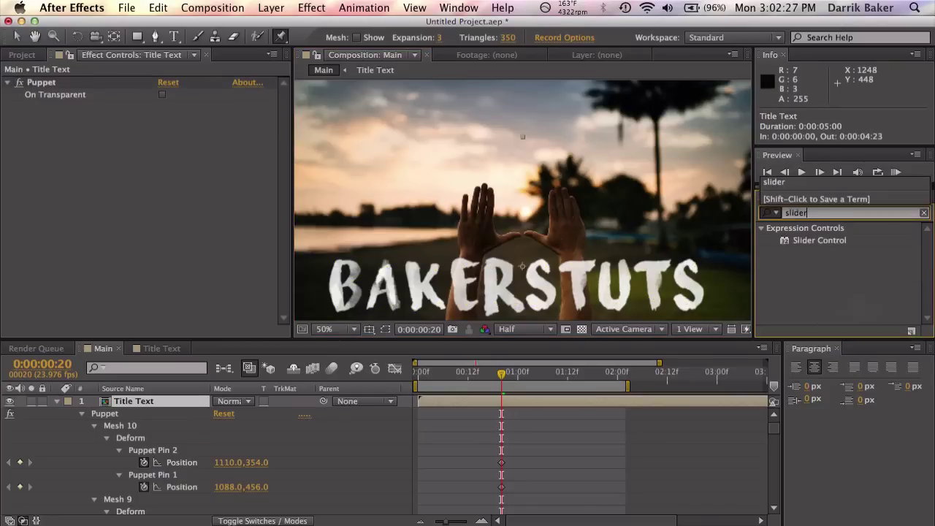
drag(819, 245, 71, 111)
key(Return)
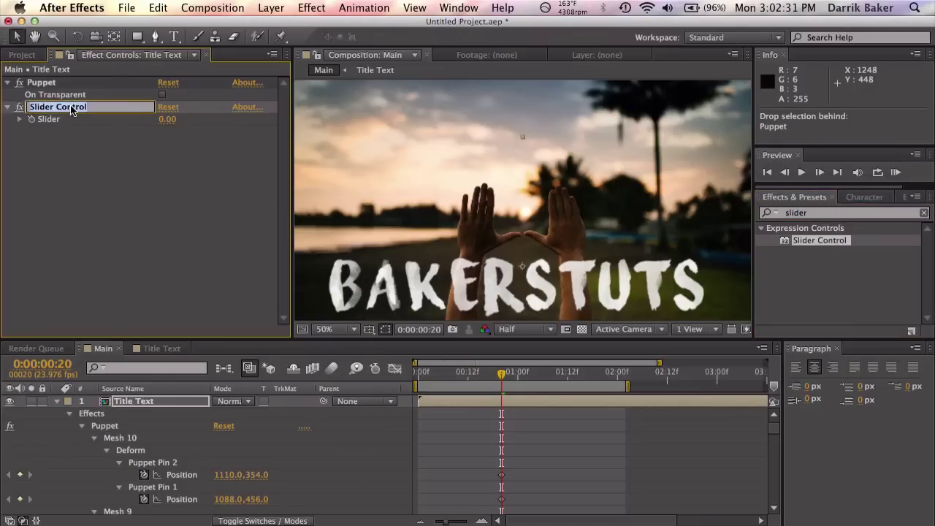
text(Wiggle S)
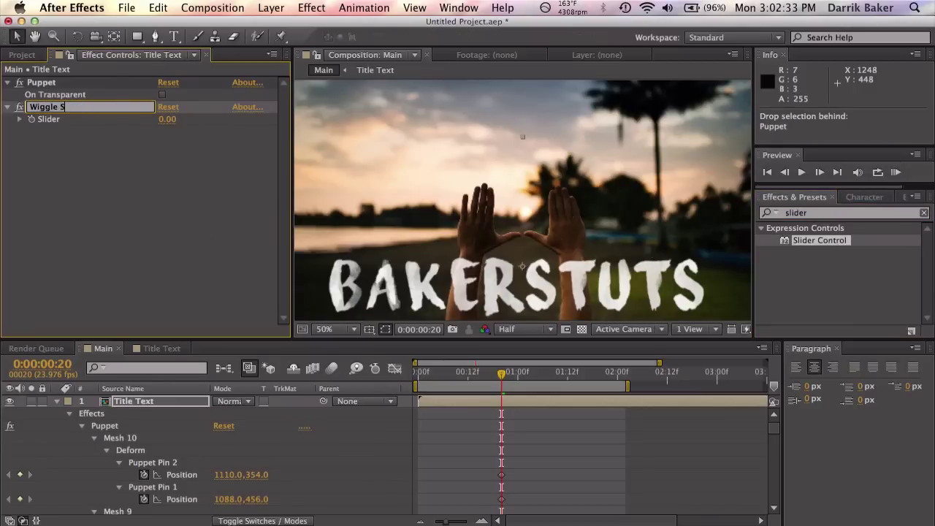
text(trength)
key(Return)
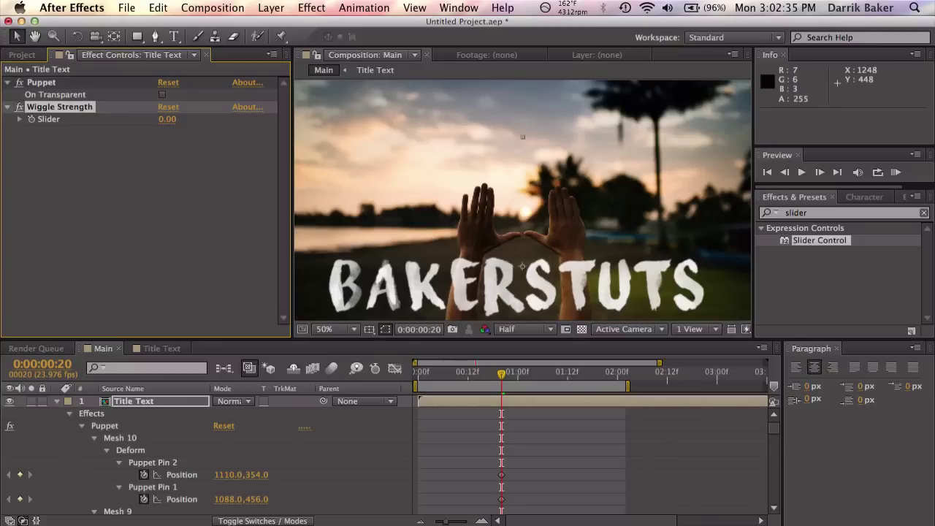
click(171, 401)
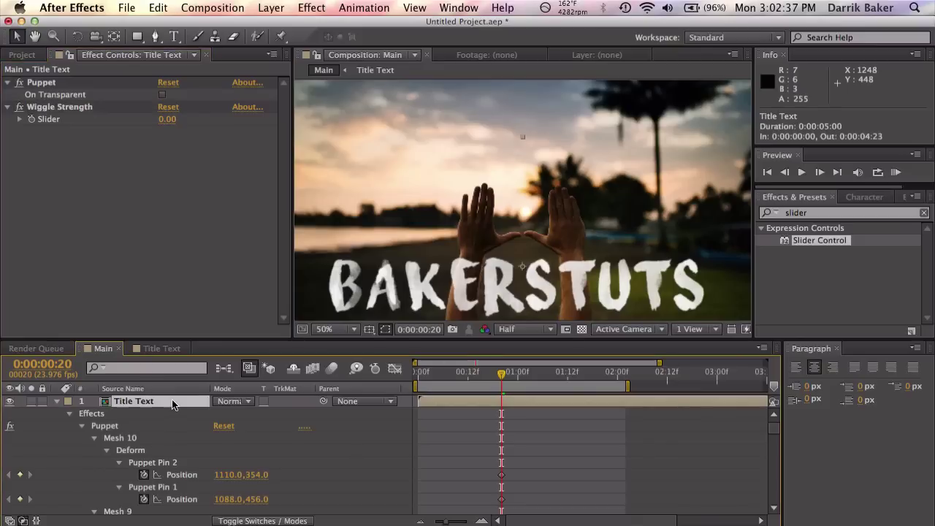
Give Mesh 10 Puppet Pin 2's Position the expression wiggle(24,effect("Wiggle Strength")("Slider")).
scroll(158, 469, down, 1)
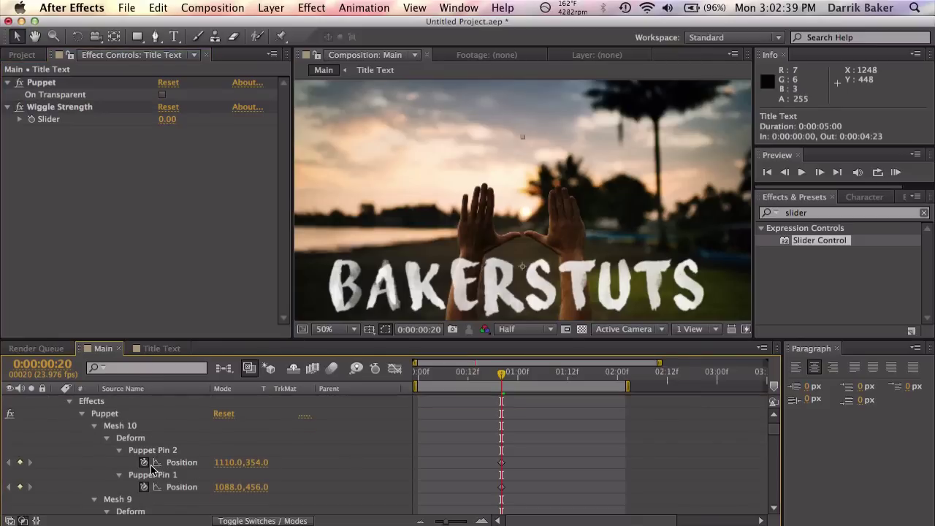
alt+click(144, 463)
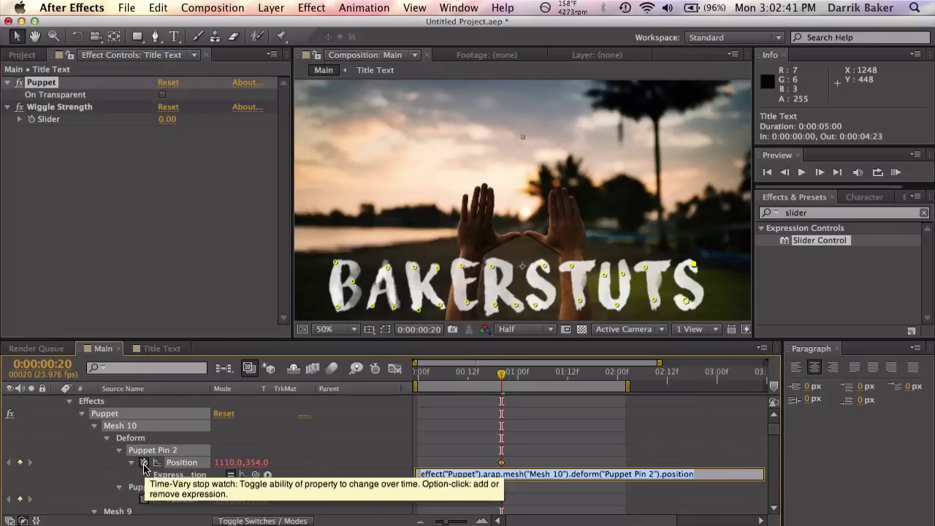
text(wiggle)
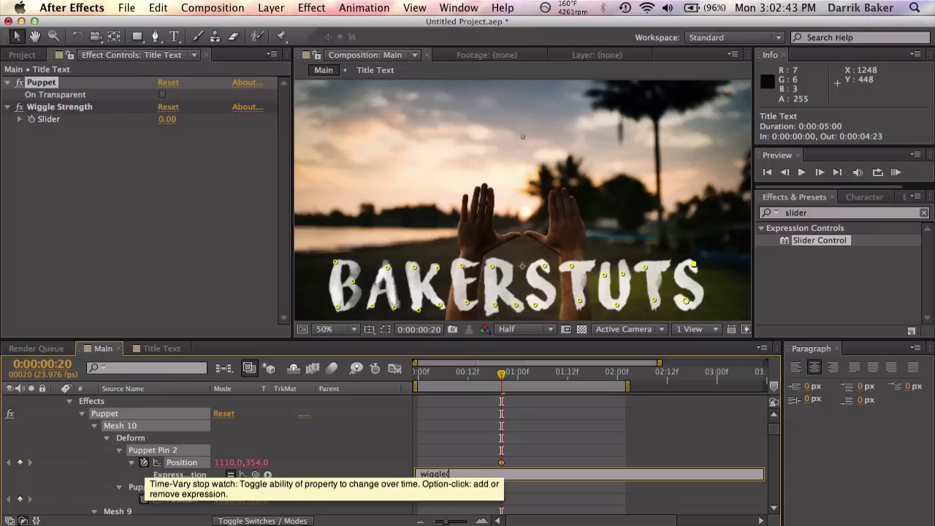
text((24,)
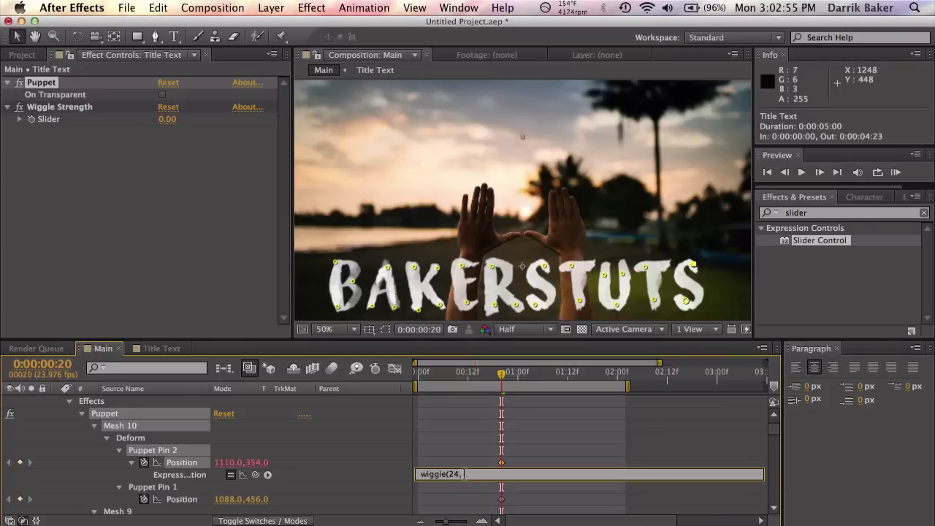
key(BackSpace)
drag(254, 474, 68, 120)
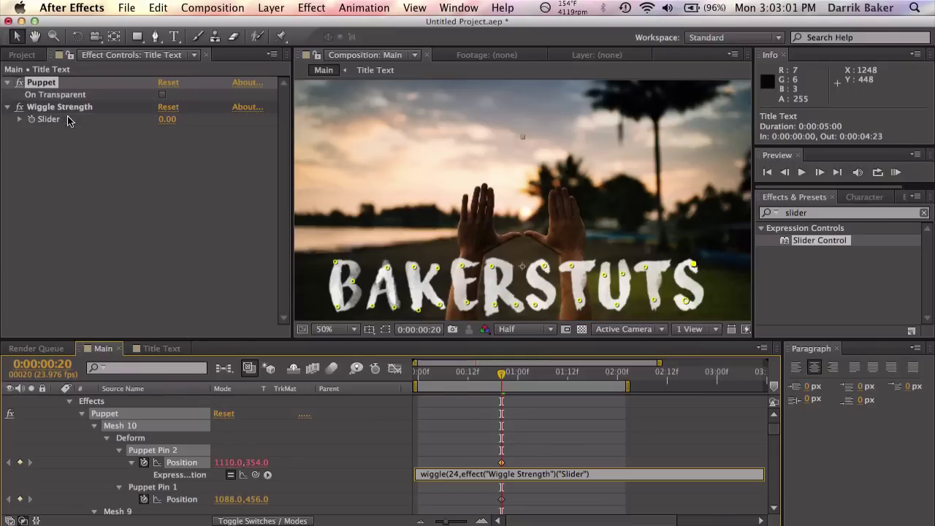
Set the Wiggle Strength slider to 25.
click(172, 119)
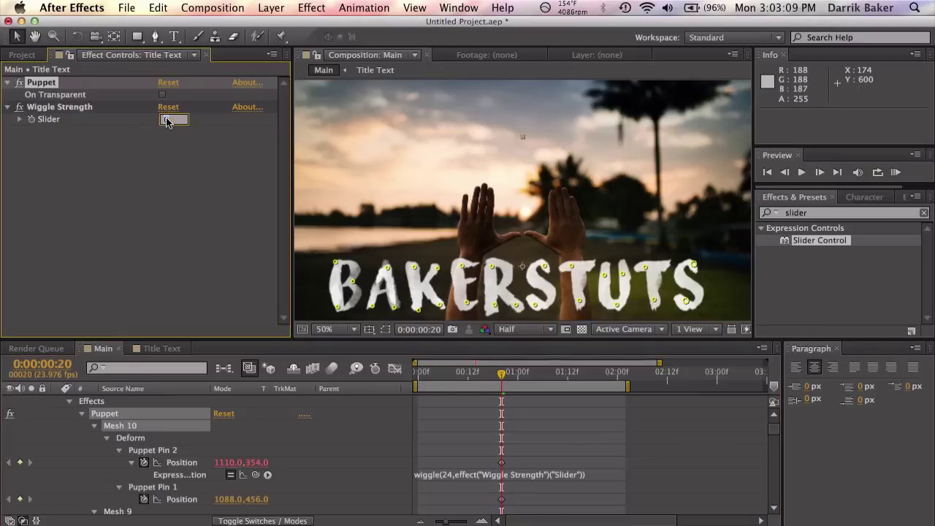
text(25)
key(Return)
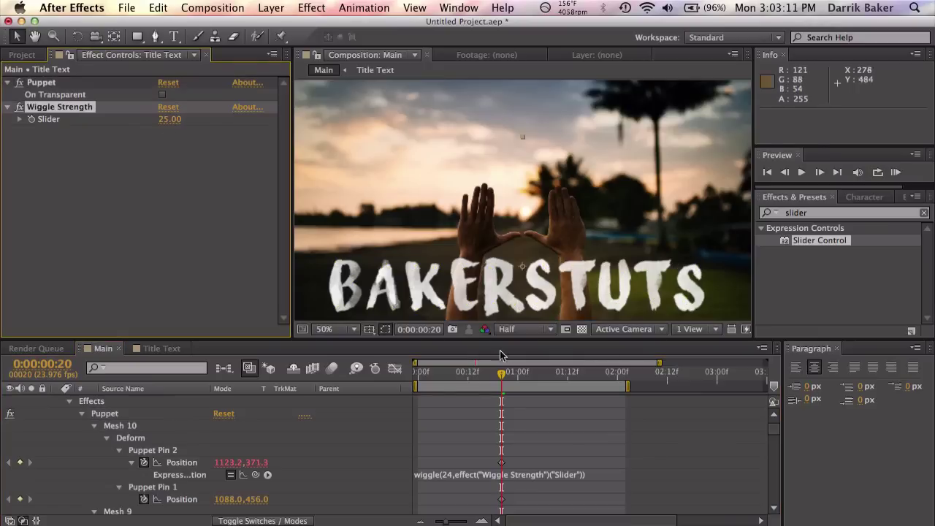
Scrub through time to check the pin wiggle and enlarge the timeline to review the layers.
click(501, 378)
drag(500, 377, 556, 365)
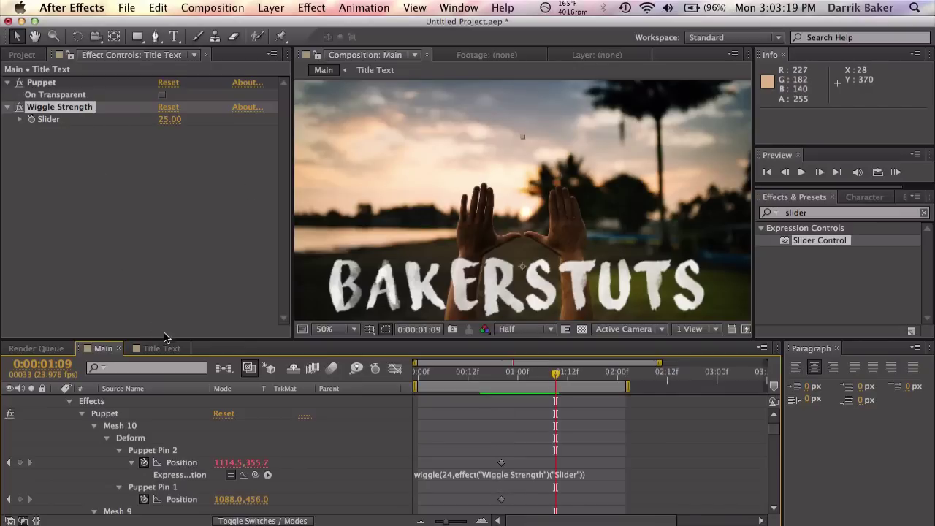
drag(168, 338, 169, 288)
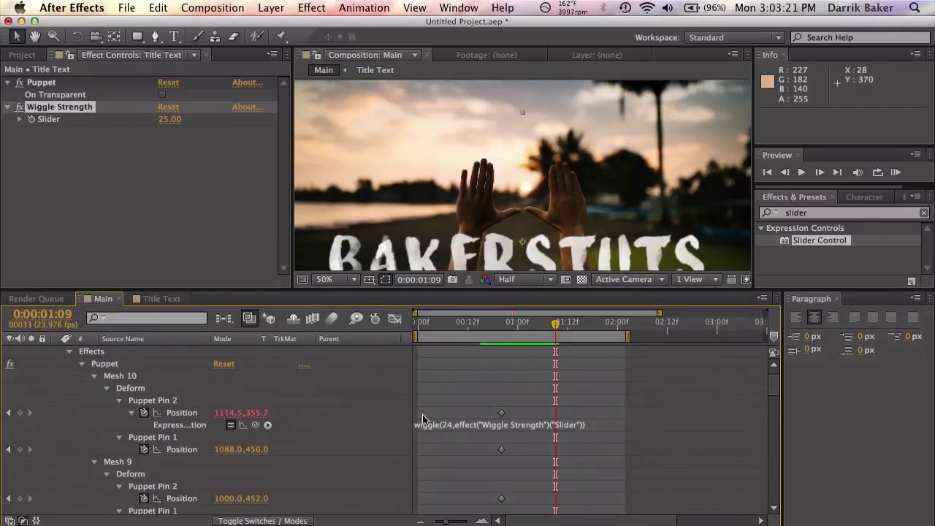
scroll(447, 424, down, 2)
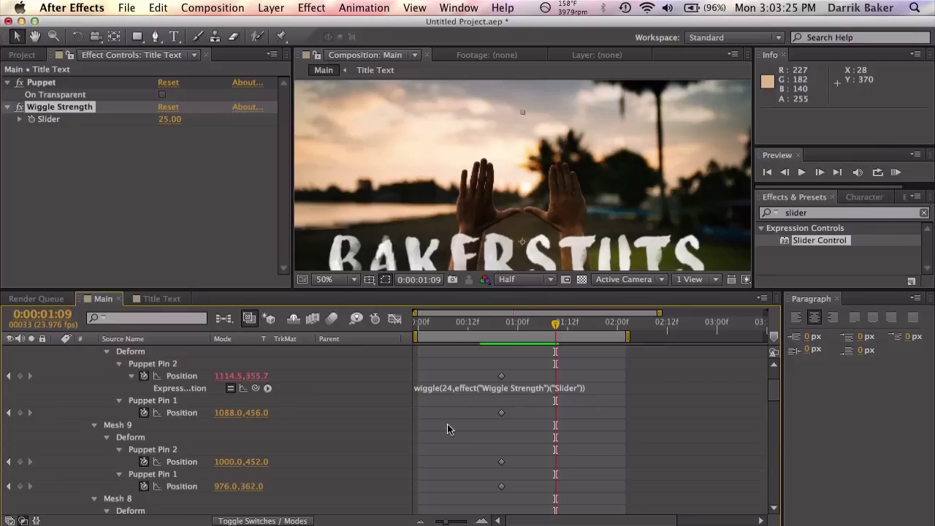
scroll(447, 424, down, 8)
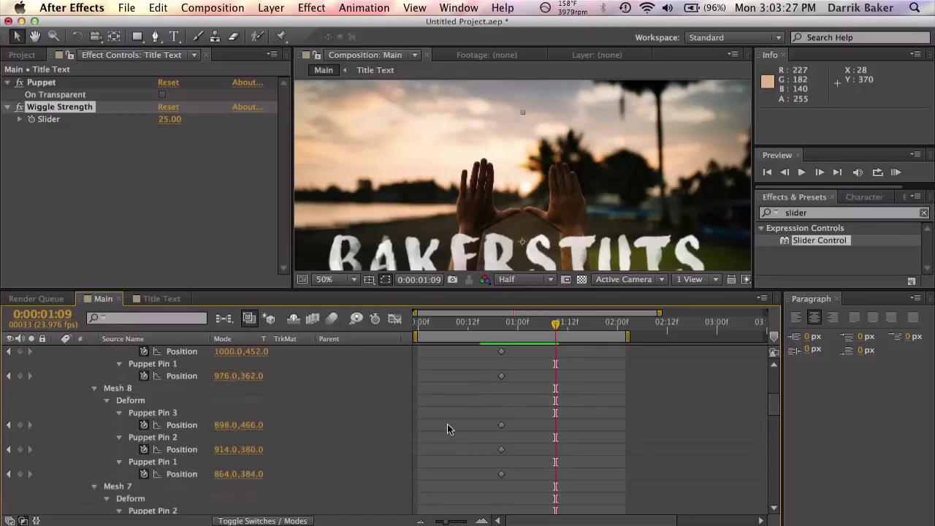
scroll(447, 424, up, 10)
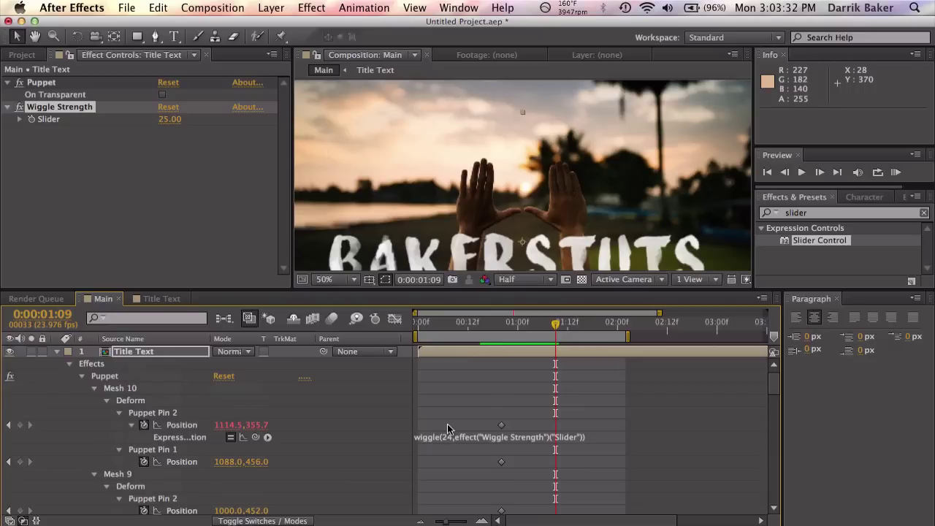
scroll(447, 424, down, 1)
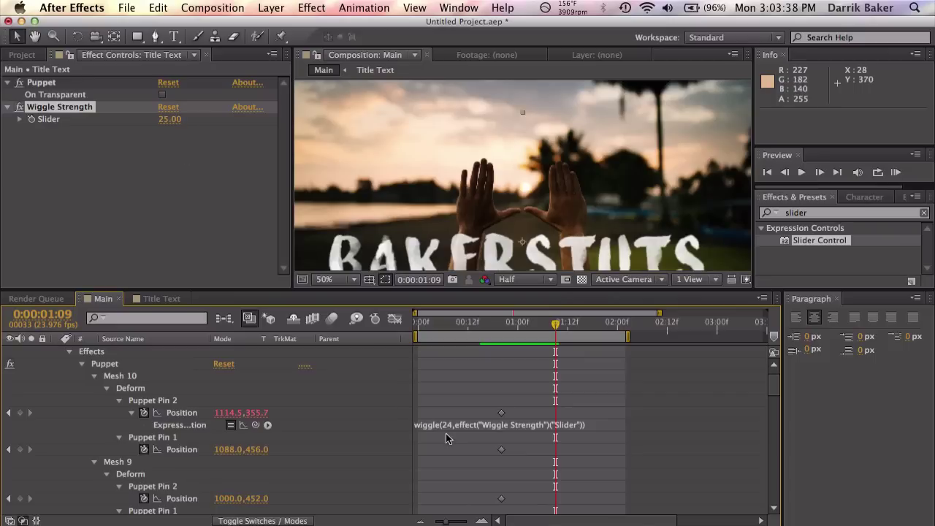
Copy only the wiggle expression from Mesh 10 Pin 2 Position and select pin Positions in Meshes 10–8.
click(185, 414)
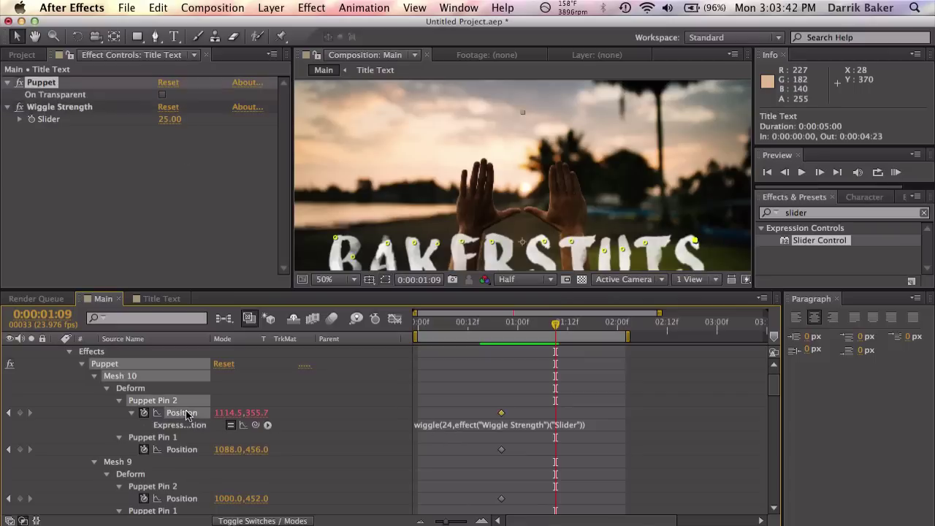
right_click(187, 415)
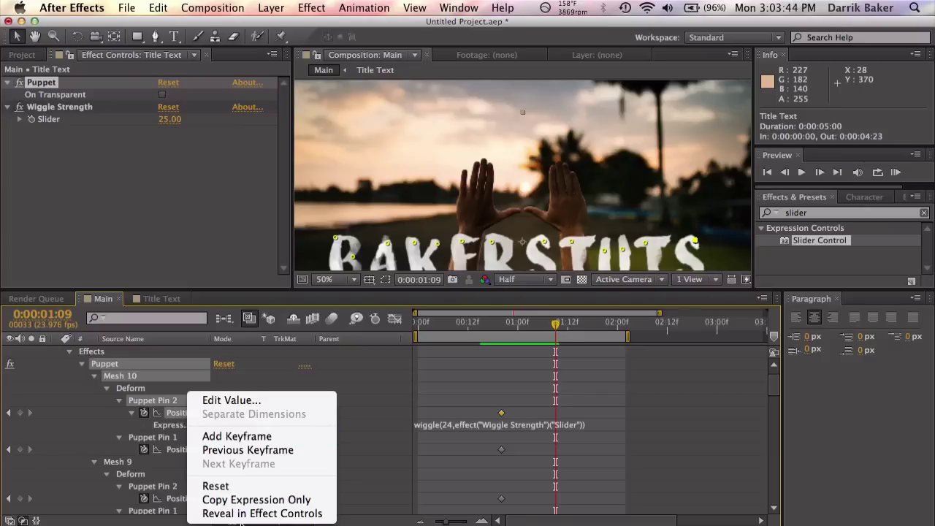
click(246, 501)
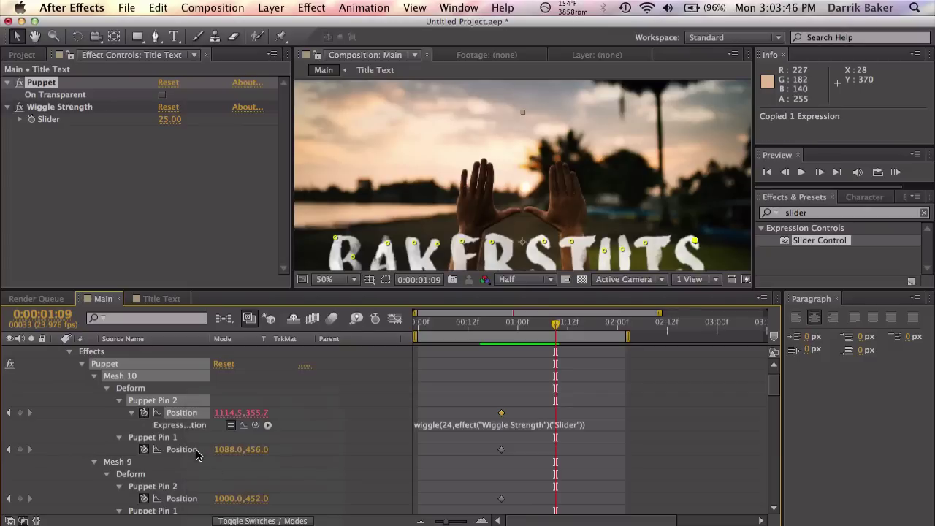
click(193, 450)
scroll(190, 453, down, 3)
shift+click(187, 438)
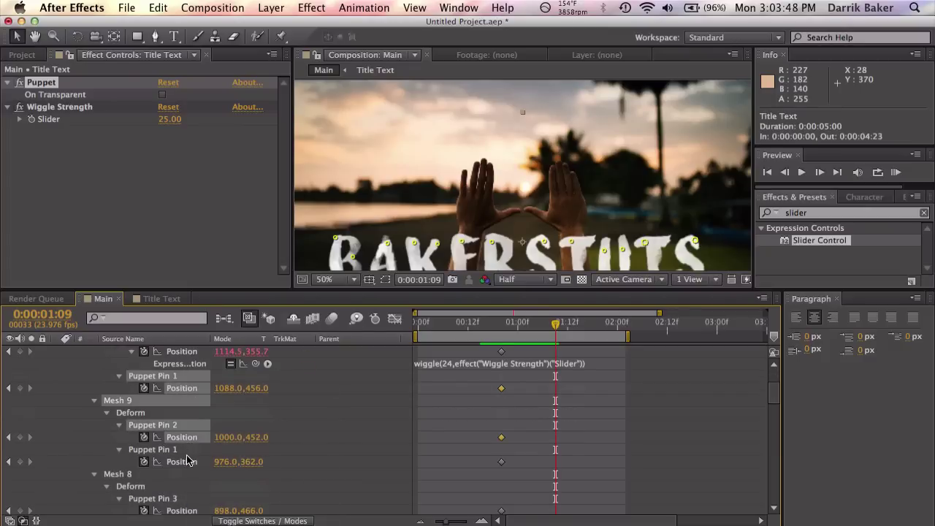
shift+click(187, 461)
scroll(185, 462, down, 2)
shift+click(186, 474)
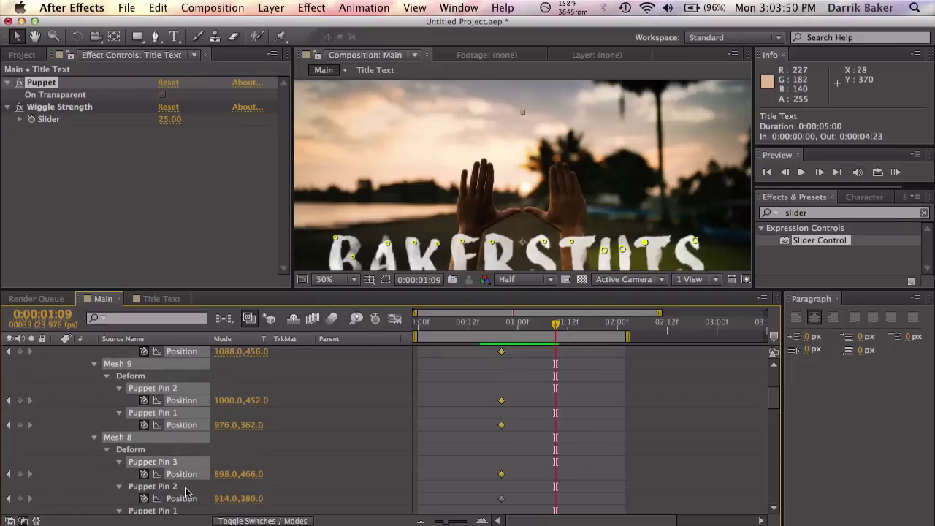
shift+click(185, 499)
scroll(186, 497, down, 3)
Add the remaining puppet pin Positions down through Mesh 1 to the selection.
shift+click(189, 474)
scroll(188, 478, down, 6)
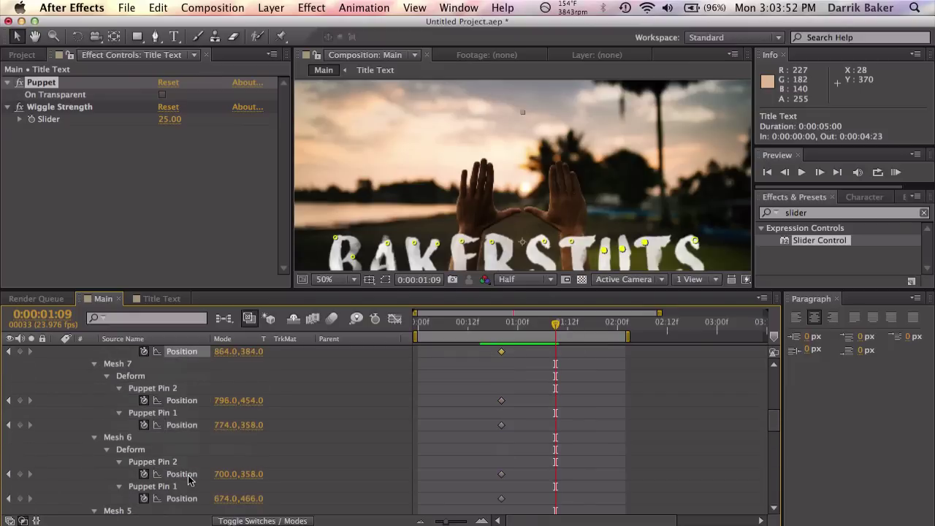
shift+click(187, 400)
shift+click(187, 474)
scroll(189, 497, down, 5)
shift+click(189, 474)
scroll(188, 495, down, 2)
shift+click(187, 474)
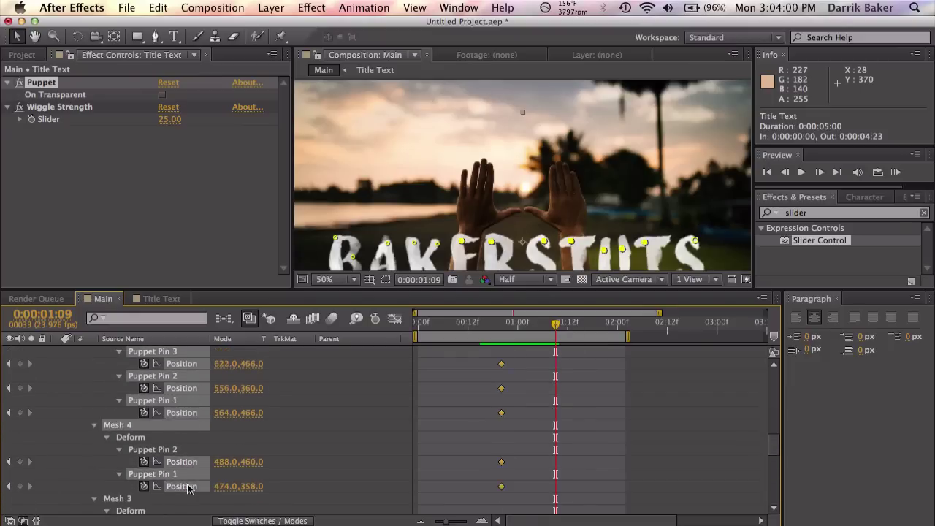
scroll(187, 482, down, 2)
shift+click(187, 474)
shift+click(184, 498)
key(grave)
shift+click(187, 328)
shift+click(187, 353)
shift+click(187, 377)
shift+click(187, 425)
shift+click(187, 451)
Paste the wiggle expression onto all selected pin Positions with Edit > Paste, then deselect.
shift+click(187, 475)
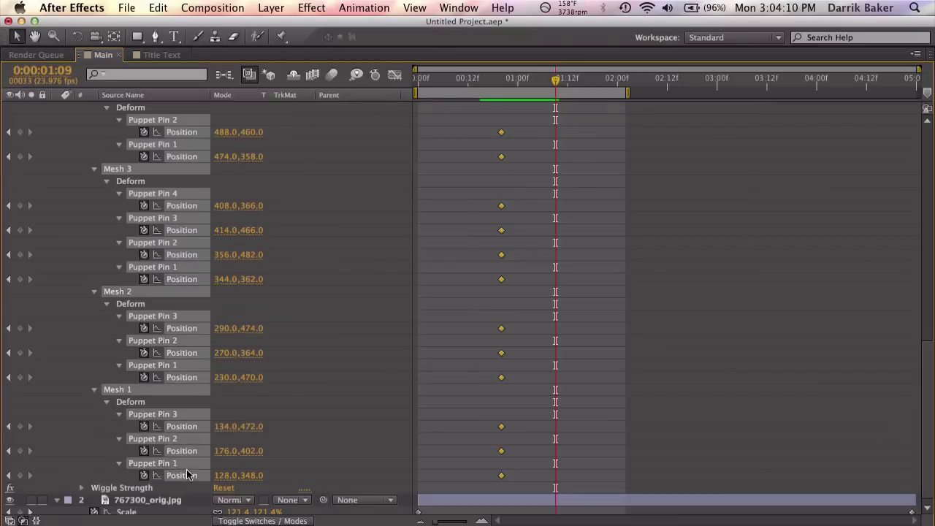
click(126, 7)
mouse_move(159, 8)
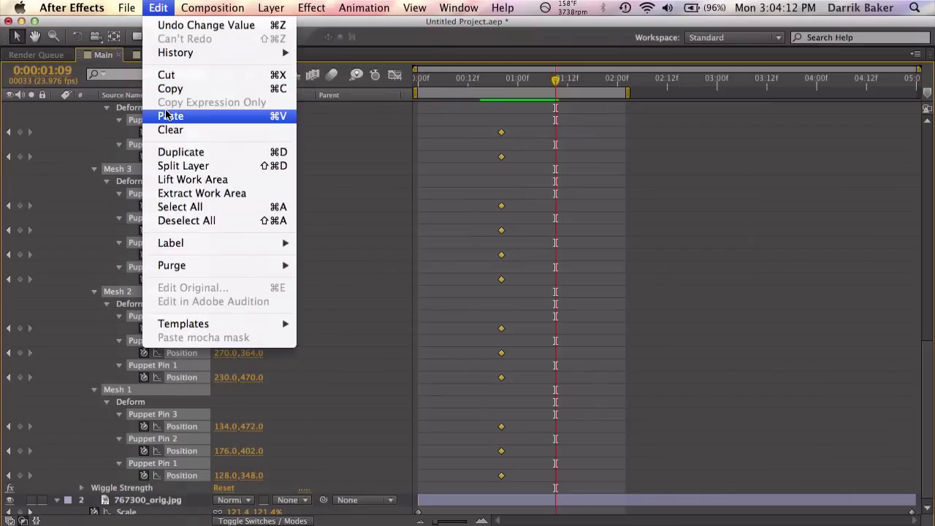
click(167, 115)
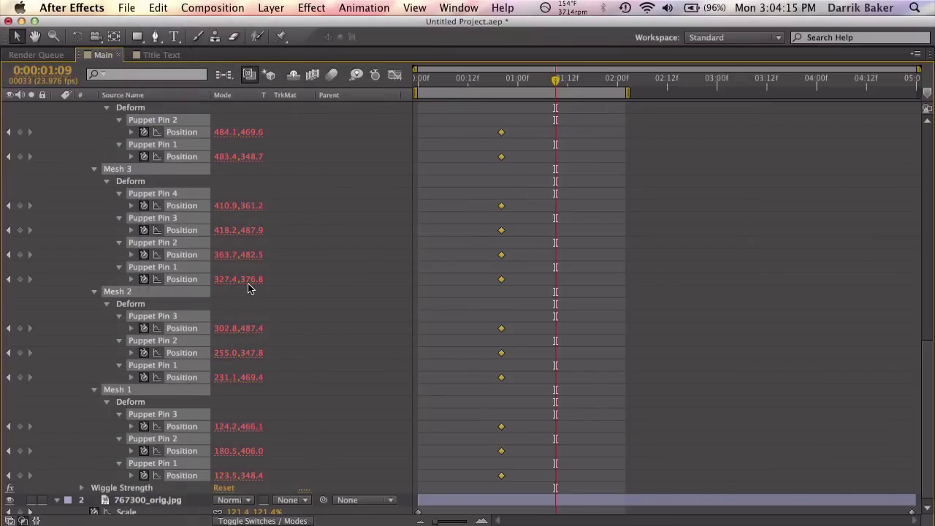
click(469, 253)
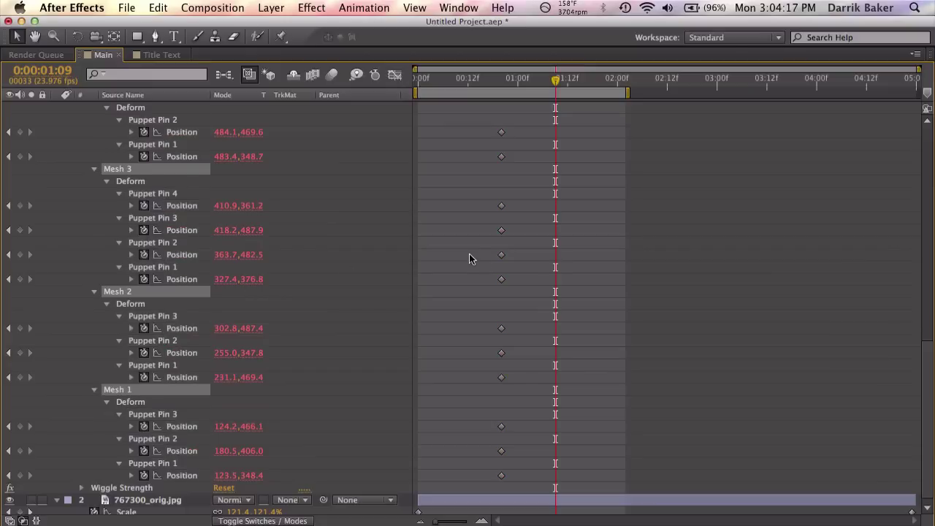
scroll(469, 253, up, 15)
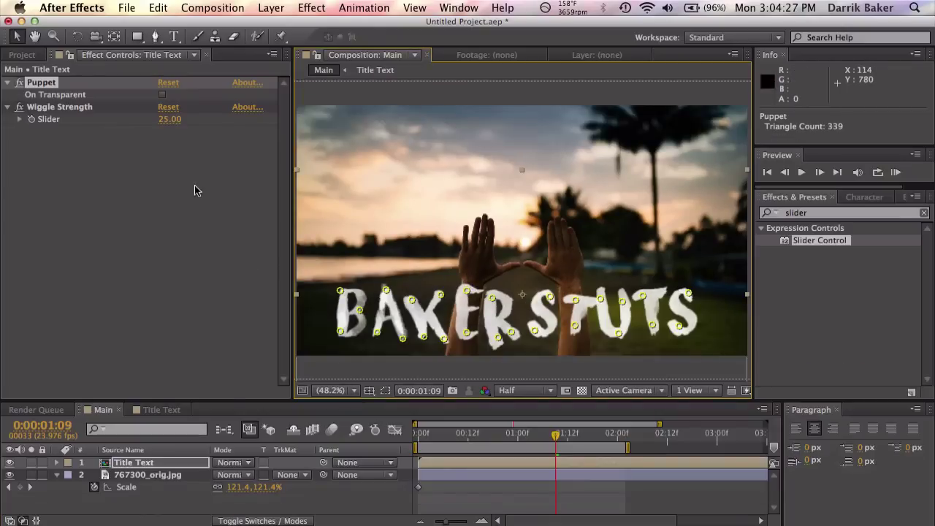
click(897, 172)
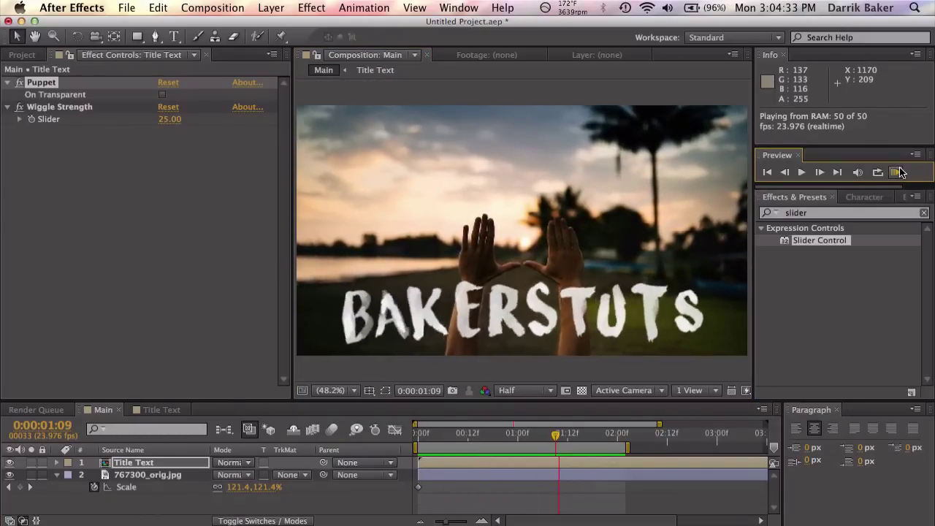
key(space)
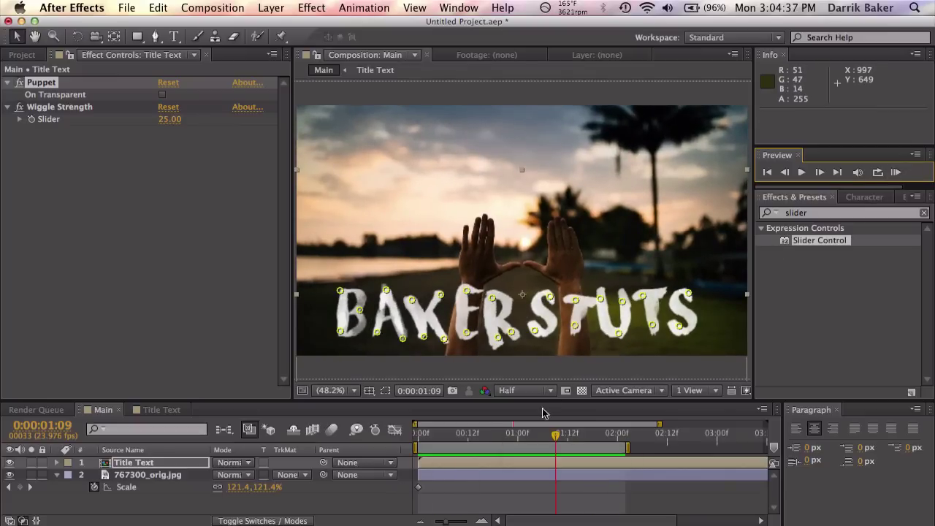
Apply Posterize Time at 10 fps to the Title Text layer and RAM-preview the result.
click(833, 213)
text(poster)
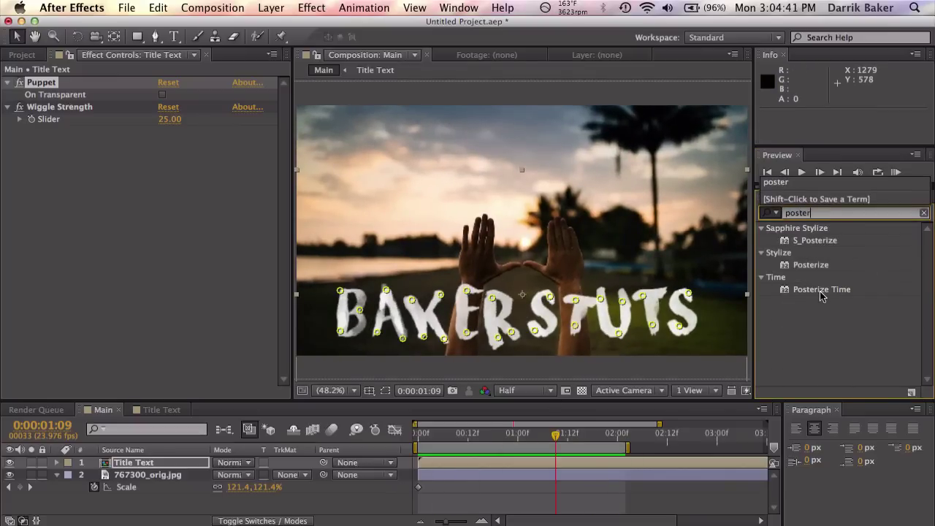
drag(819, 290, 226, 289)
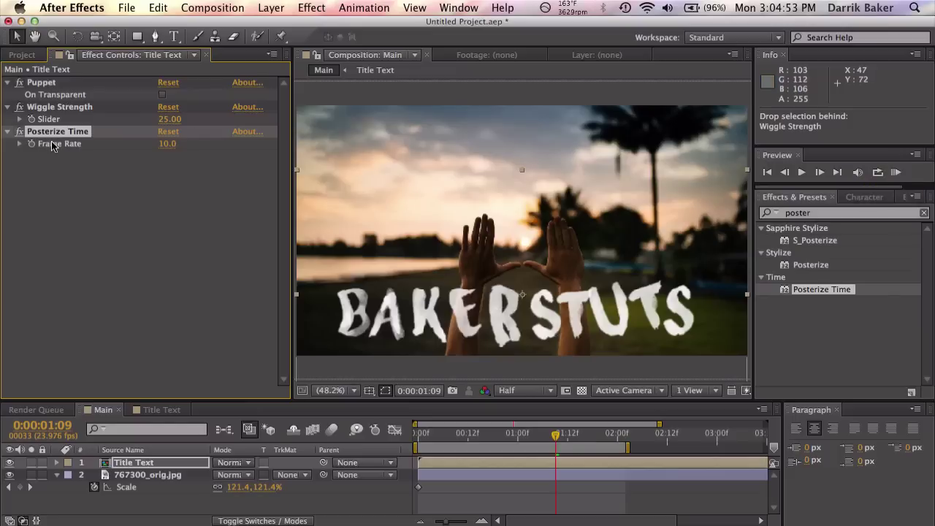
click(898, 173)
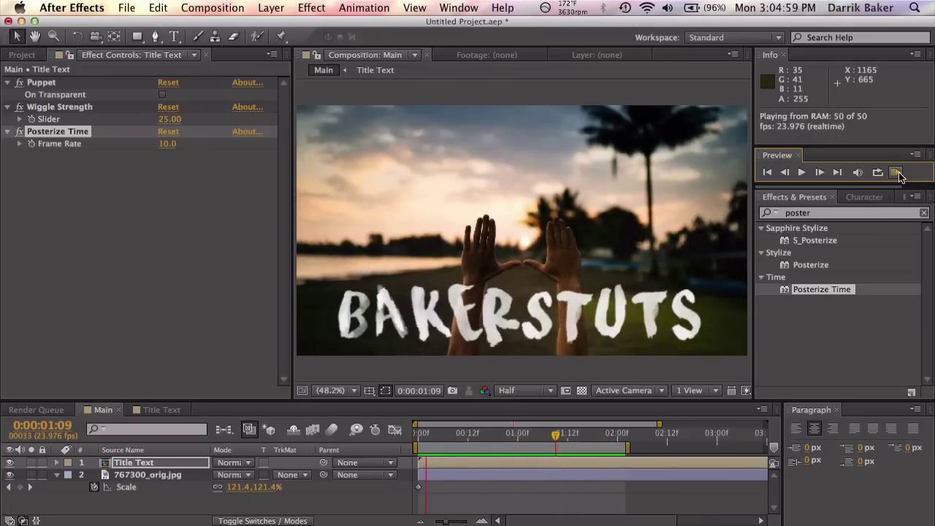
click(485, 326)
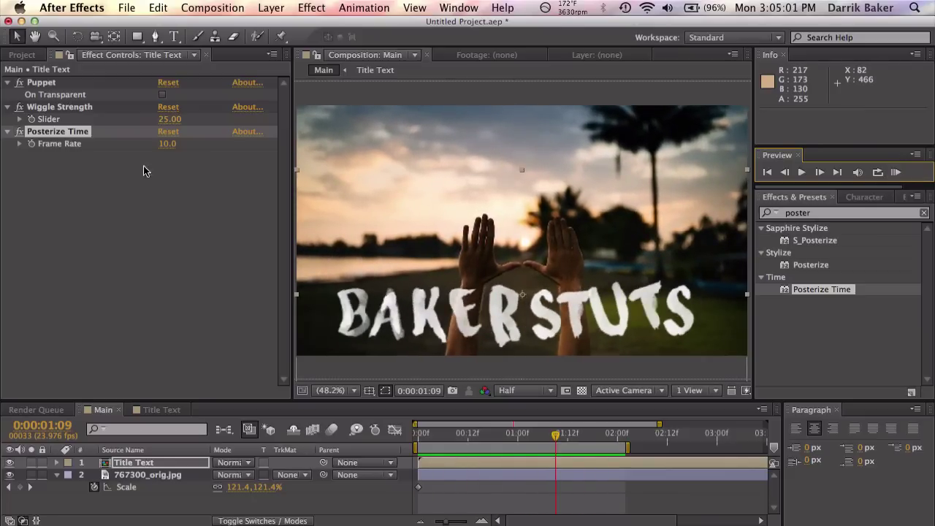
Set the Wiggle Strength slider to 10 and scrub near the start to check the wiggle.
click(169, 119)
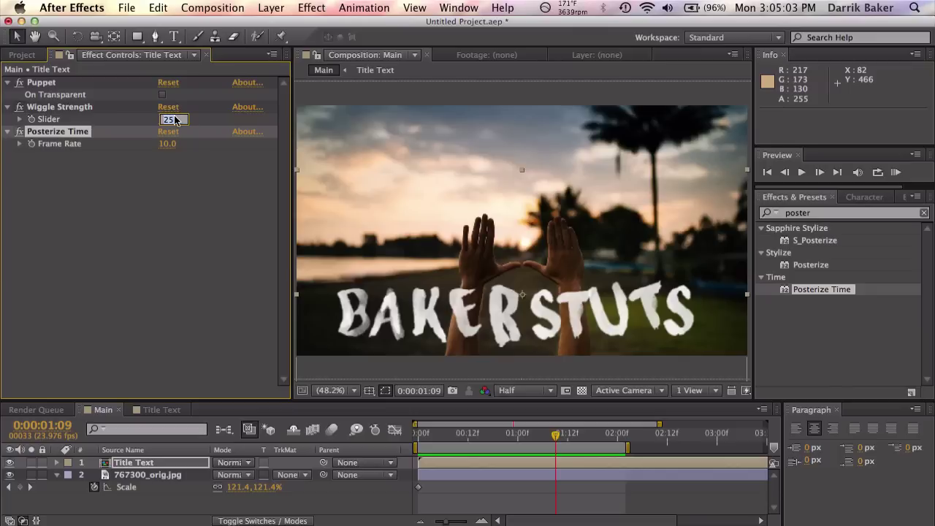
text(10)
key(Return)
drag(423, 436, 468, 435)
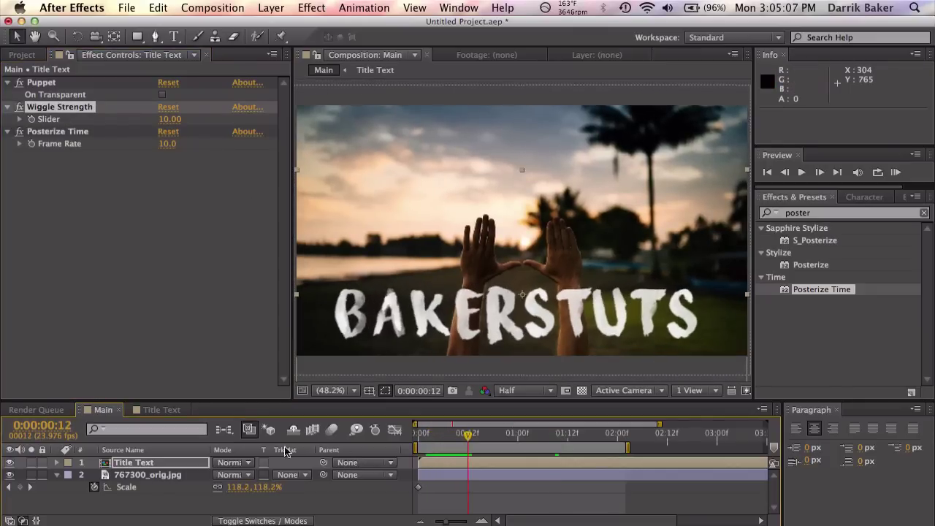
Change Mesh 9 Pin 1's Position expression to wiggle(24,25), replacing the slider reference.
click(191, 463)
key(u)
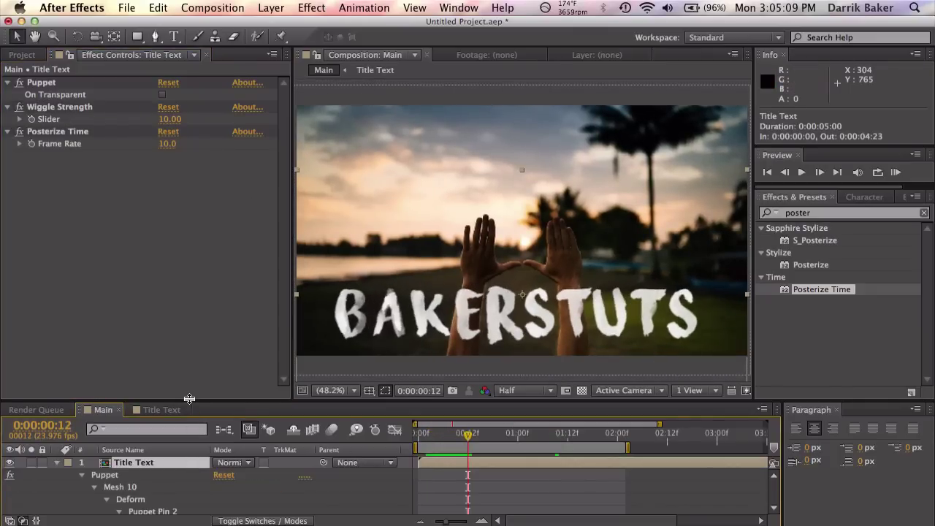
drag(189, 399, 189, 241)
scroll(559, 454, down, 5)
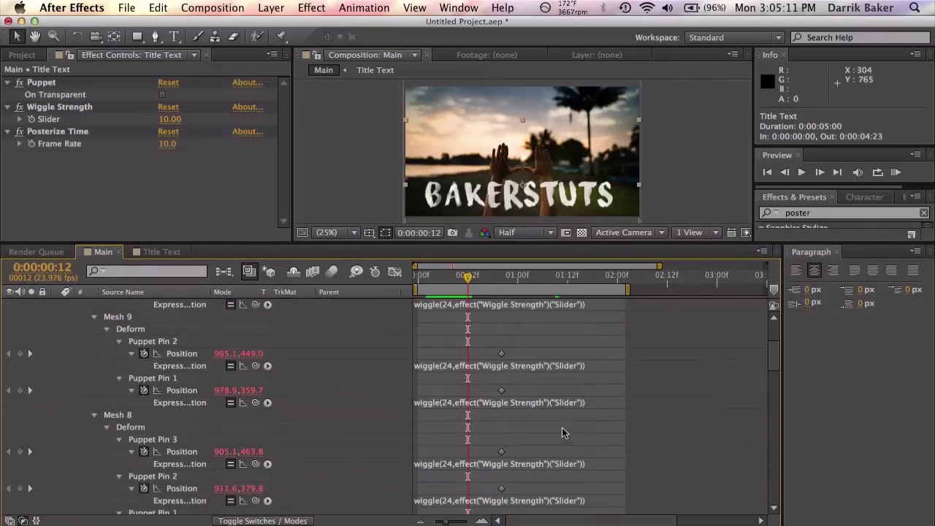
click(550, 402)
click(515, 402)
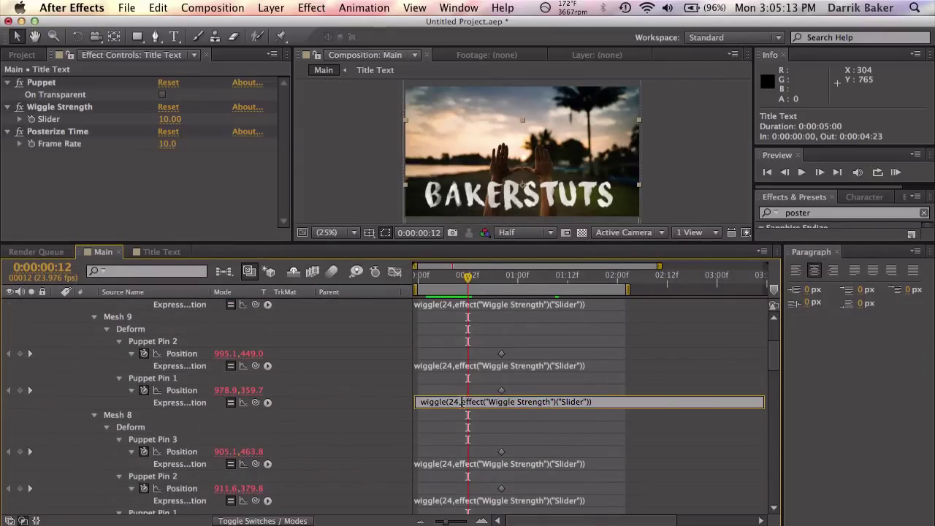
drag(461, 402, 575, 406)
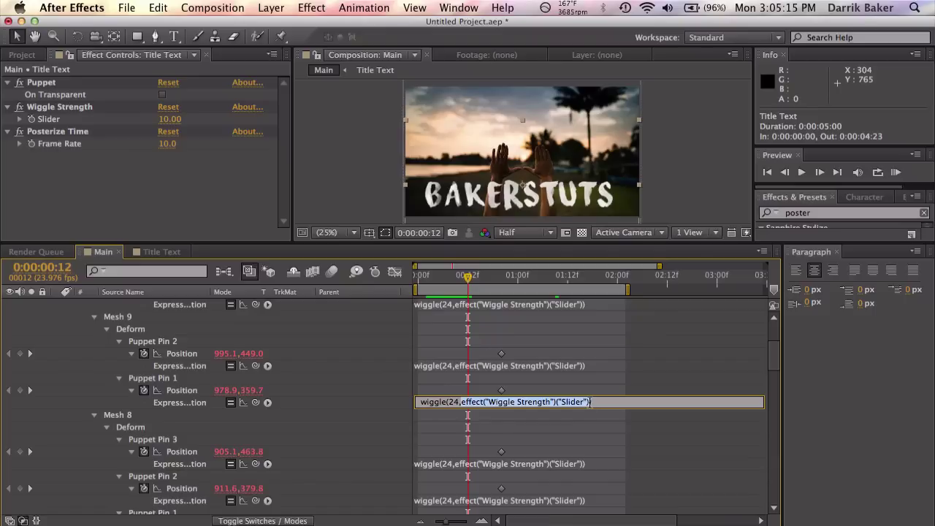
text(25)
key(KP_Enter)
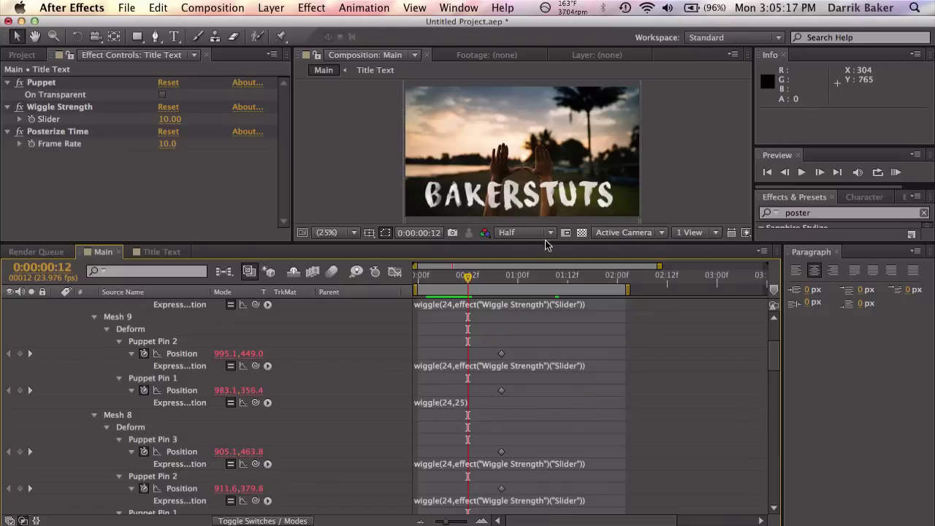
drag(541, 241, 538, 392)
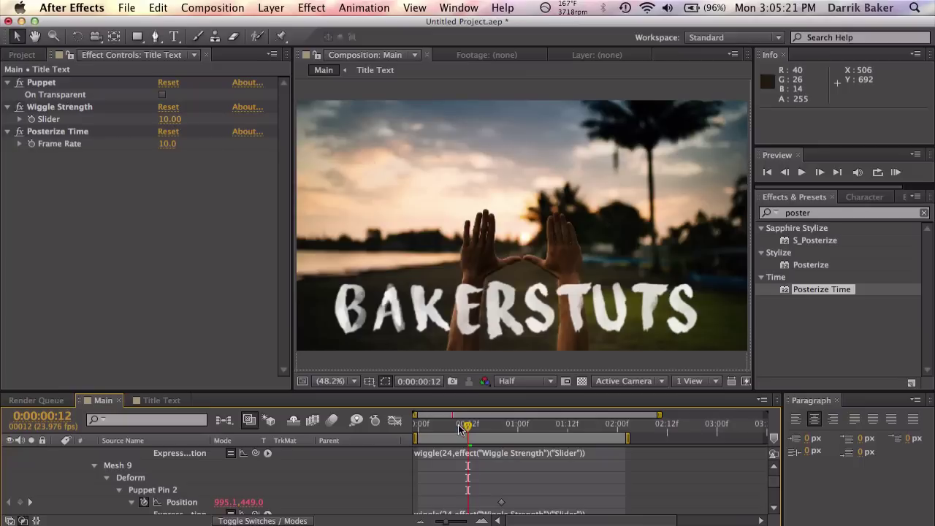
Scrub through the title animation at Wiggle Strength 5, then stop the 50-frame preview.
drag(461, 429, 517, 431)
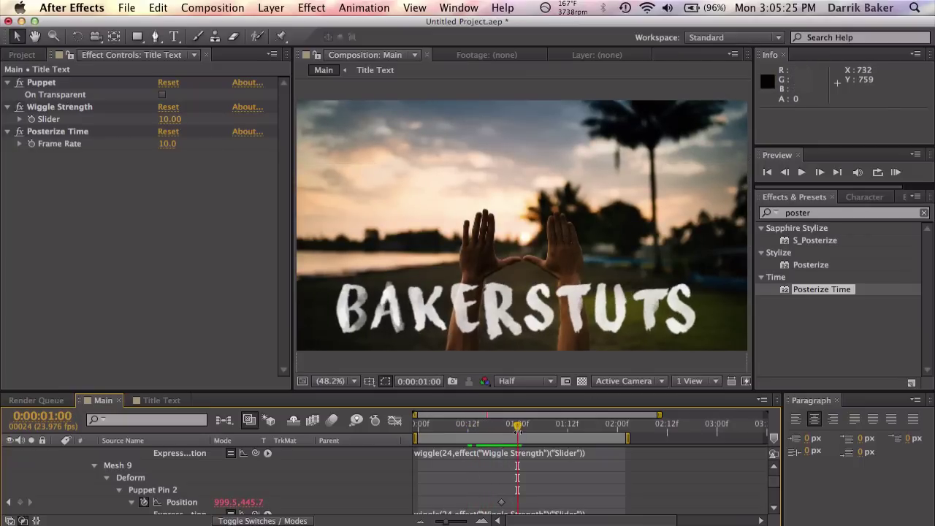
drag(518, 430, 565, 430)
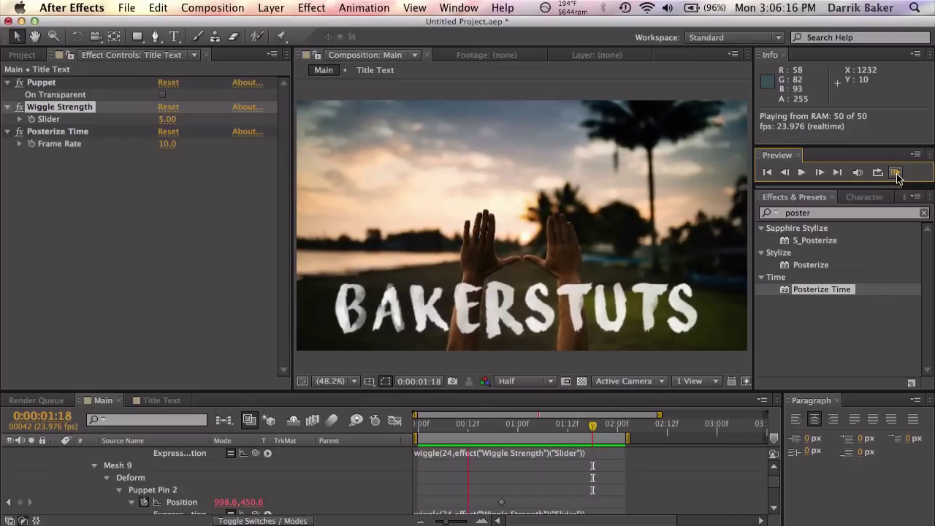
click(897, 174)
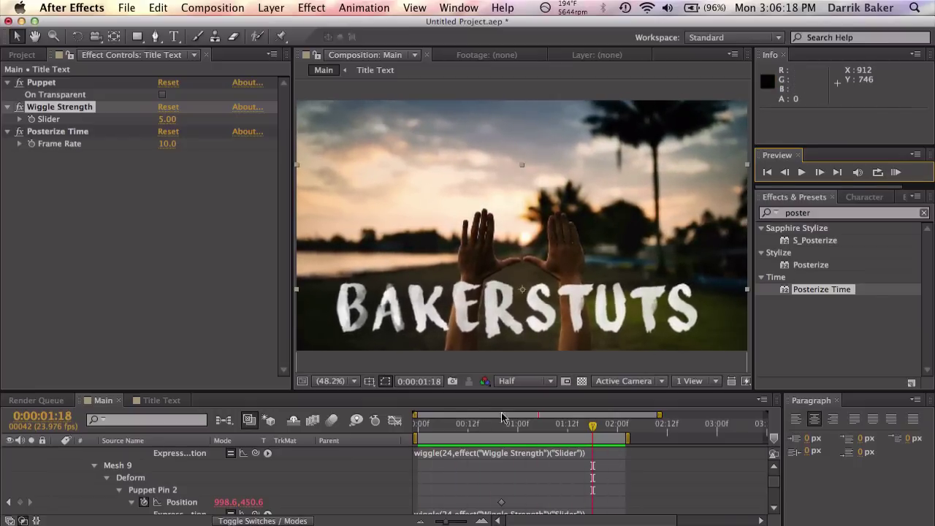